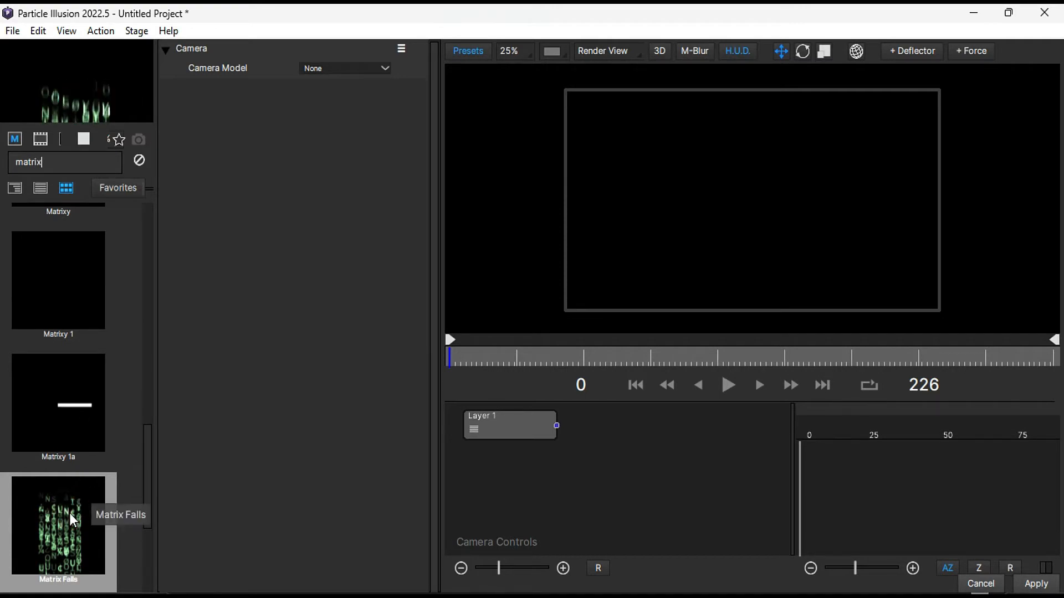
- Add the Matrix Falls emitter and stretch its line above the frame's left half, with a Z position of 8
double_click(74, 520)
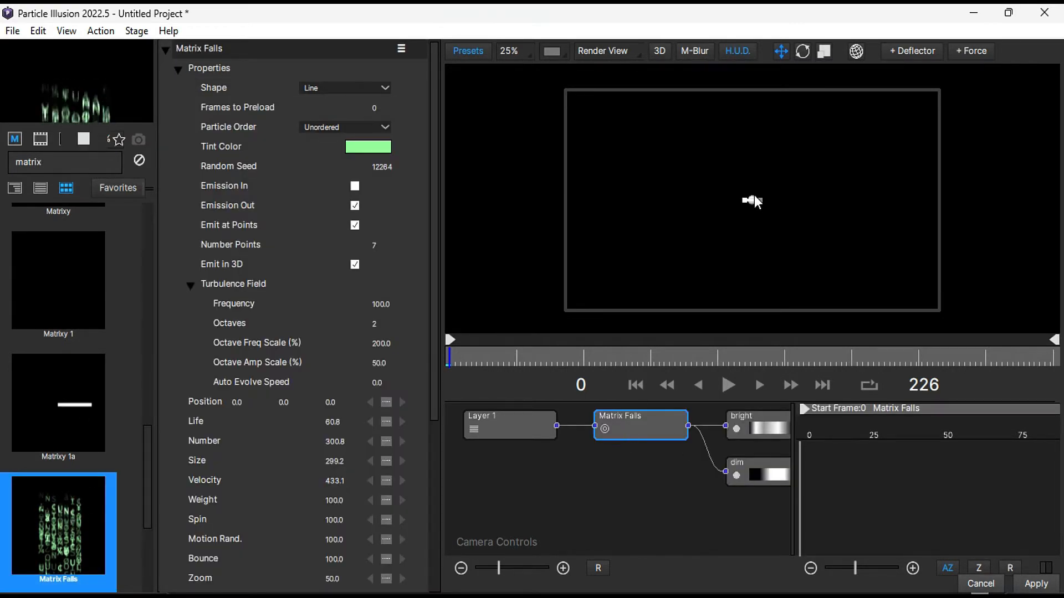
left_click_drag(743, 199, 520, 90)
left_click(331, 403)
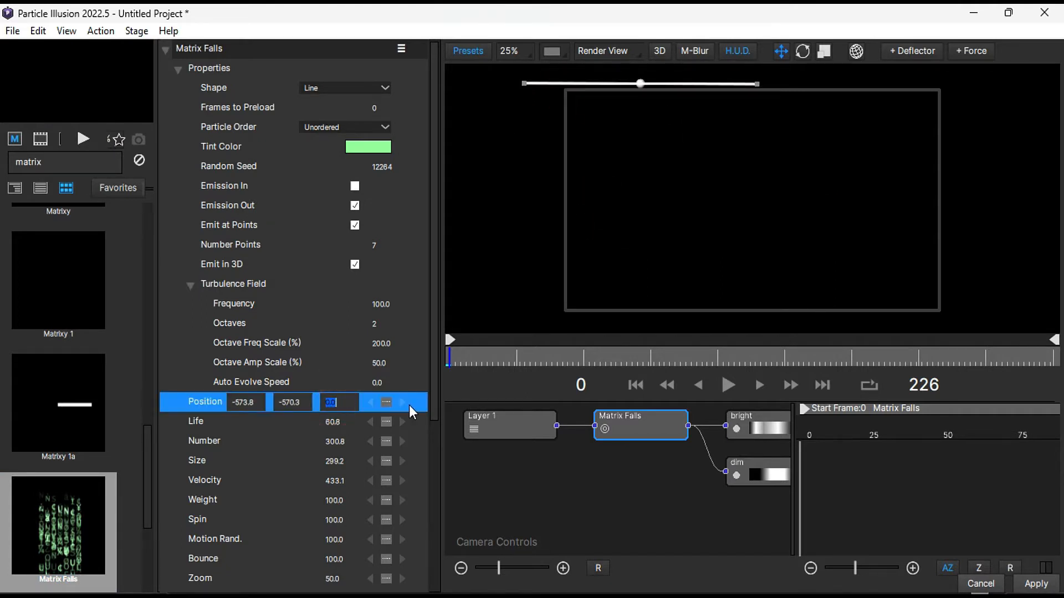
- Set the emitter's Number Points to 52 and display frame 51
left_click(372, 245)
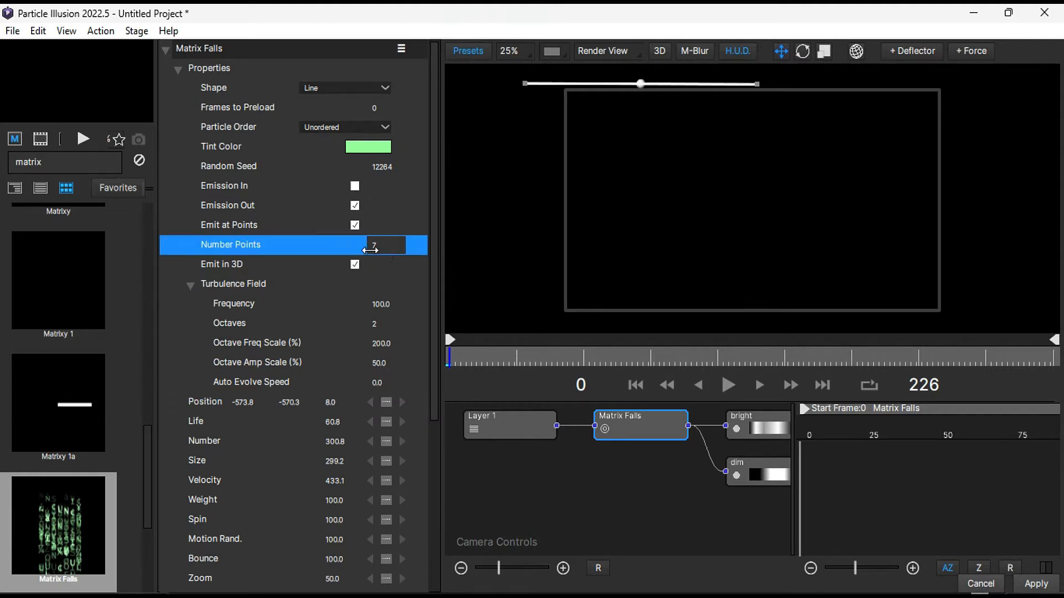
type("52")
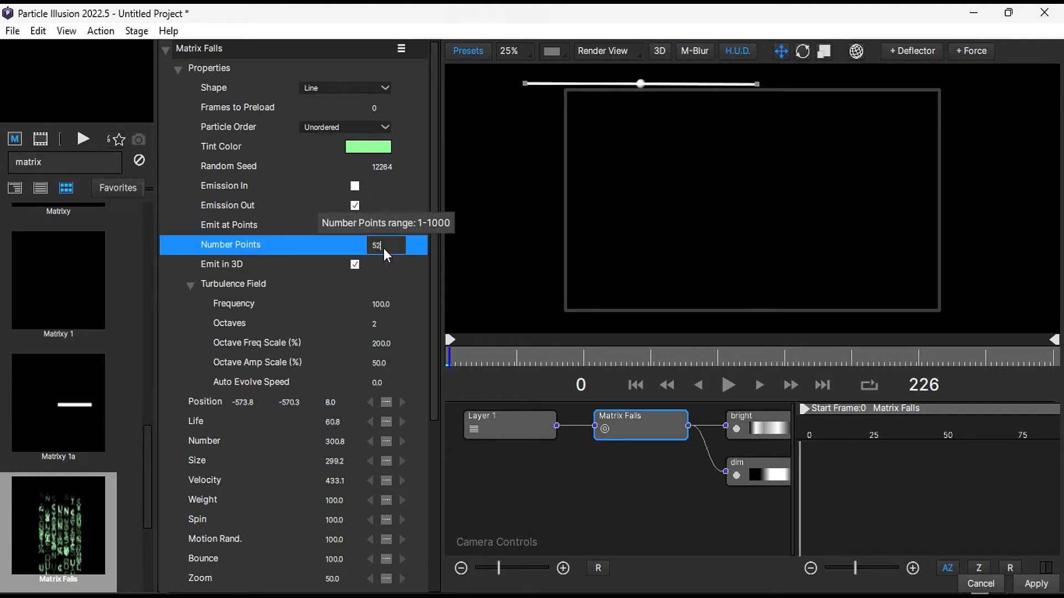
key("Return")
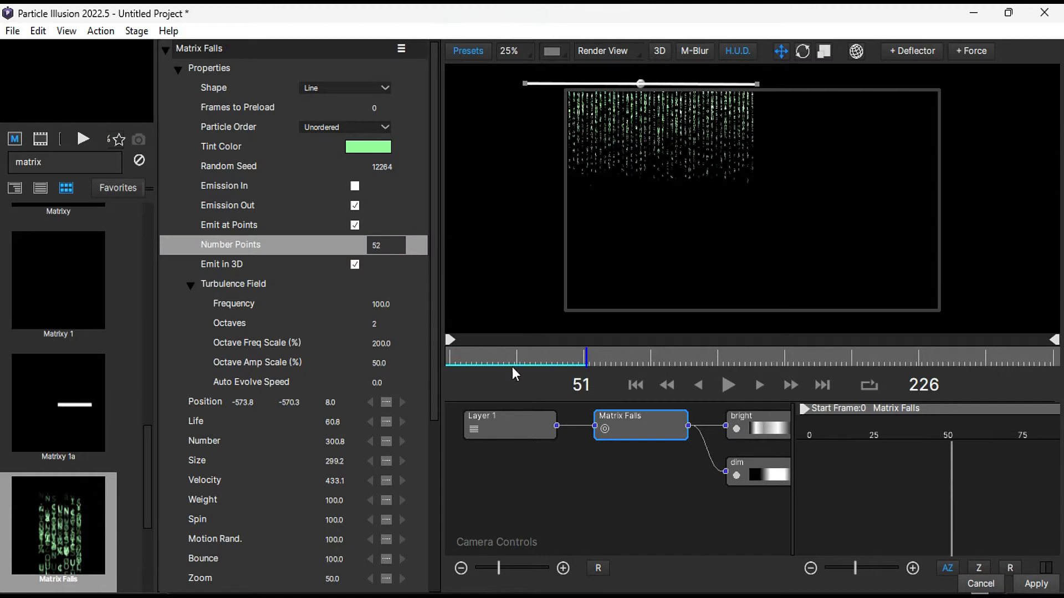
- Set the first emitter's Velocity to 1043 and its Weight to 157
left_click(332, 481)
type("744")
key("Return")
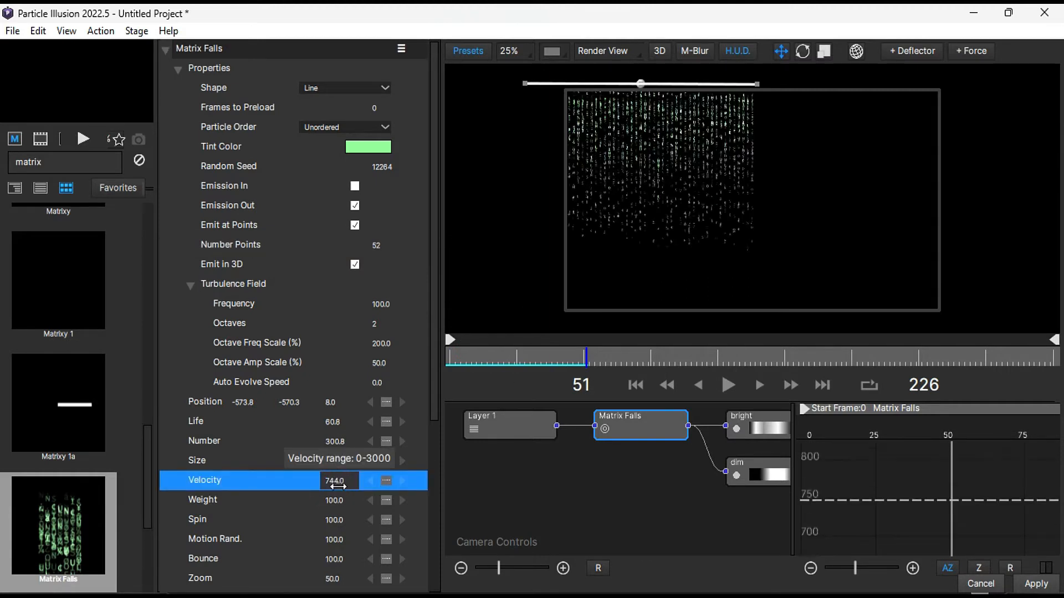
left_click(351, 504)
type("200")
key("Return")
left_click_drag(352, 503, 327, 505)
left_click_drag(340, 481, 572, 487)
- Set the first emitter's Number to 338 and keyframe it at frame 0
left_click(339, 443)
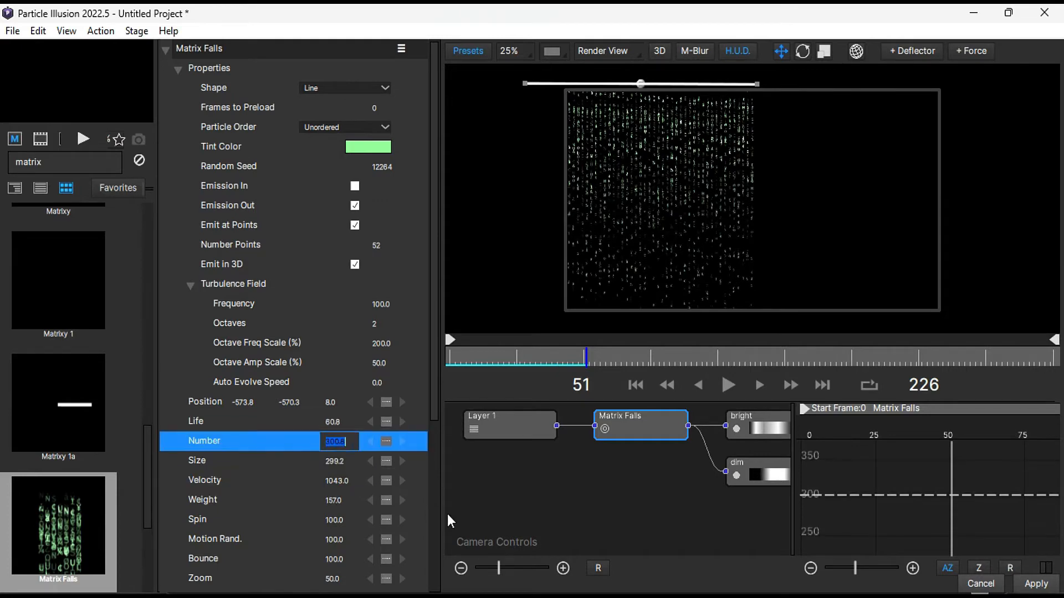
type("338")
left_click_drag(563, 350, 449, 352)
left_click(387, 441)
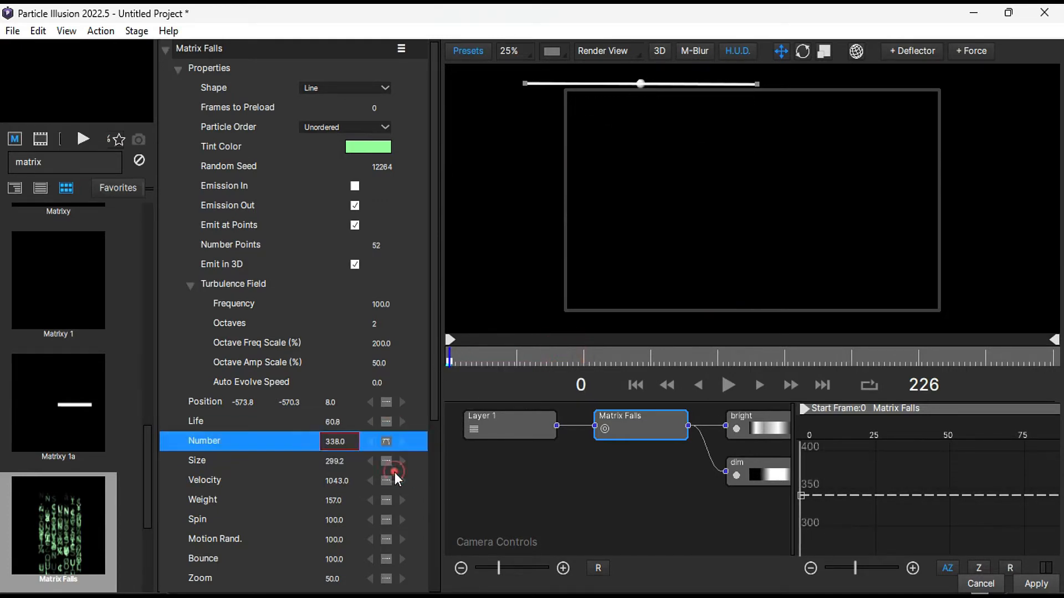
- Keyframe the first emitter's Number at 365 on frame 75
left_click(651, 355)
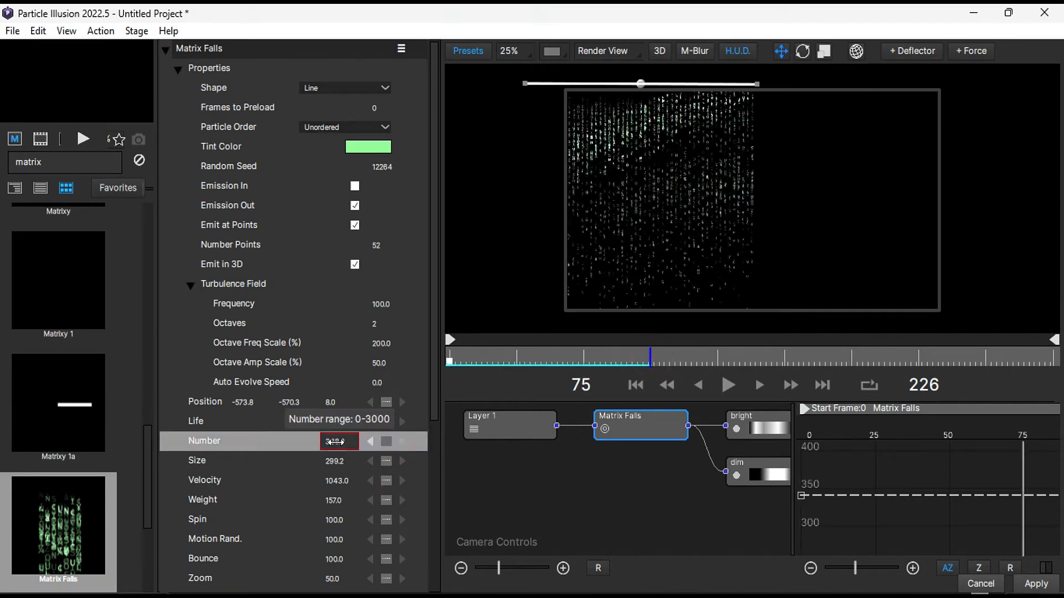
left_click(344, 444)
type("365")
key("Return")
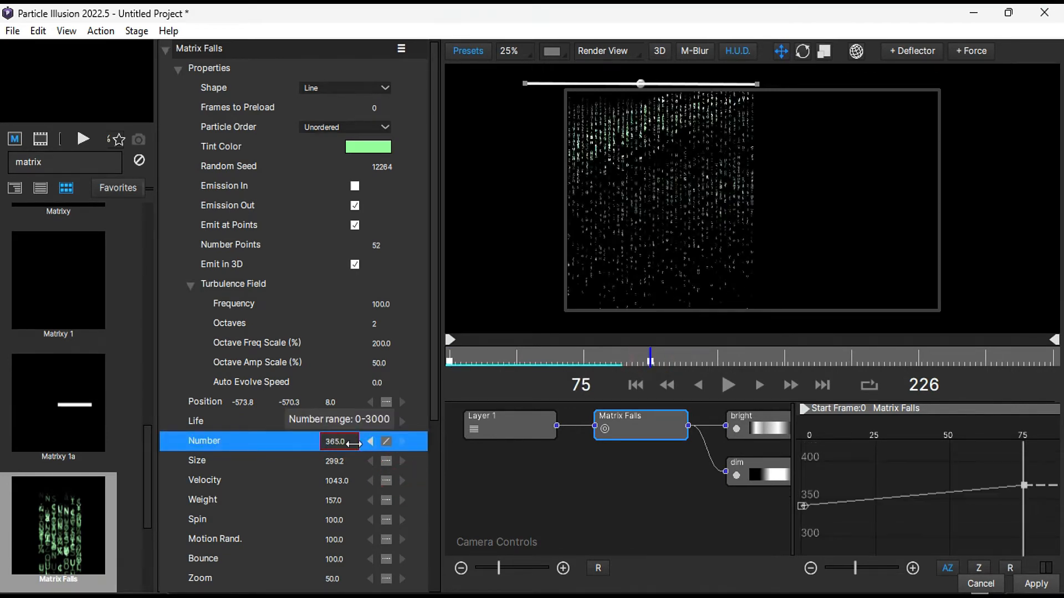
- Keyframe the first emitter's Number at 180 on frame 151 and add another Number keyframe at the end of the timeline
left_click(855, 357)
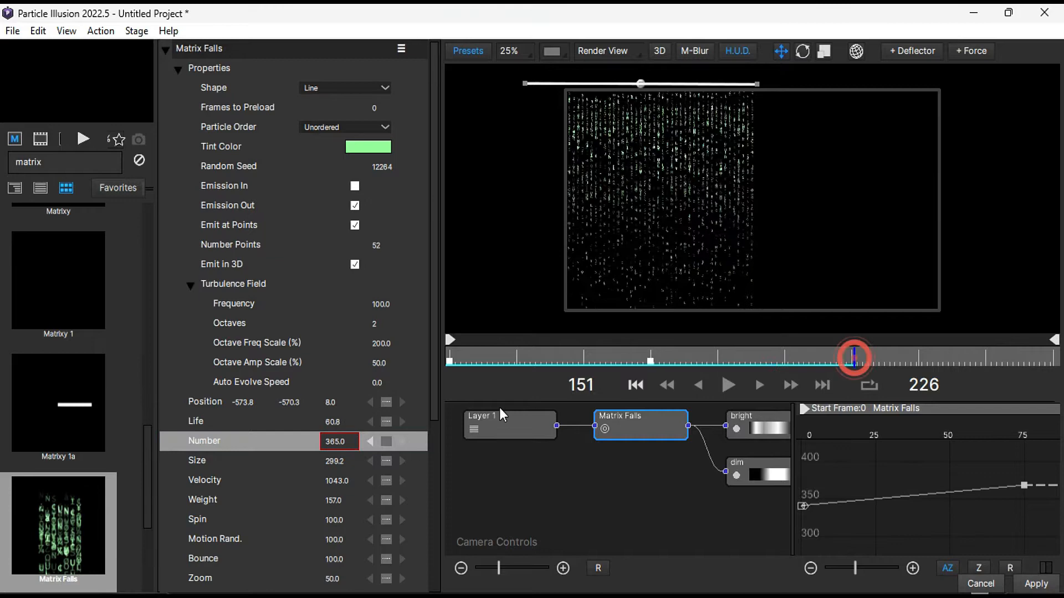
left_click(354, 443)
type("180")
key("Return")
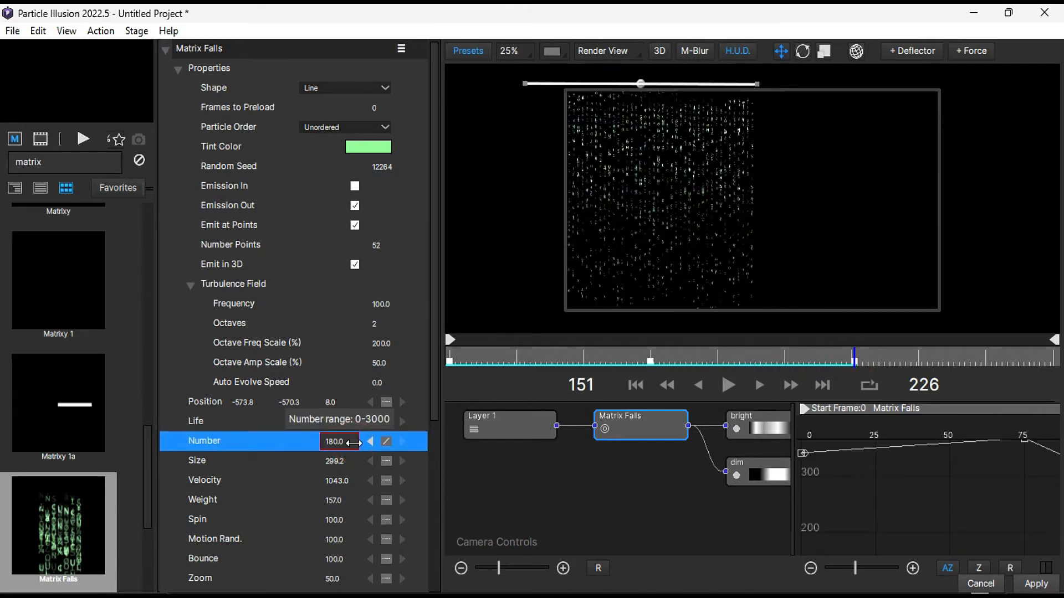
left_click(1052, 358)
left_click(351, 443)
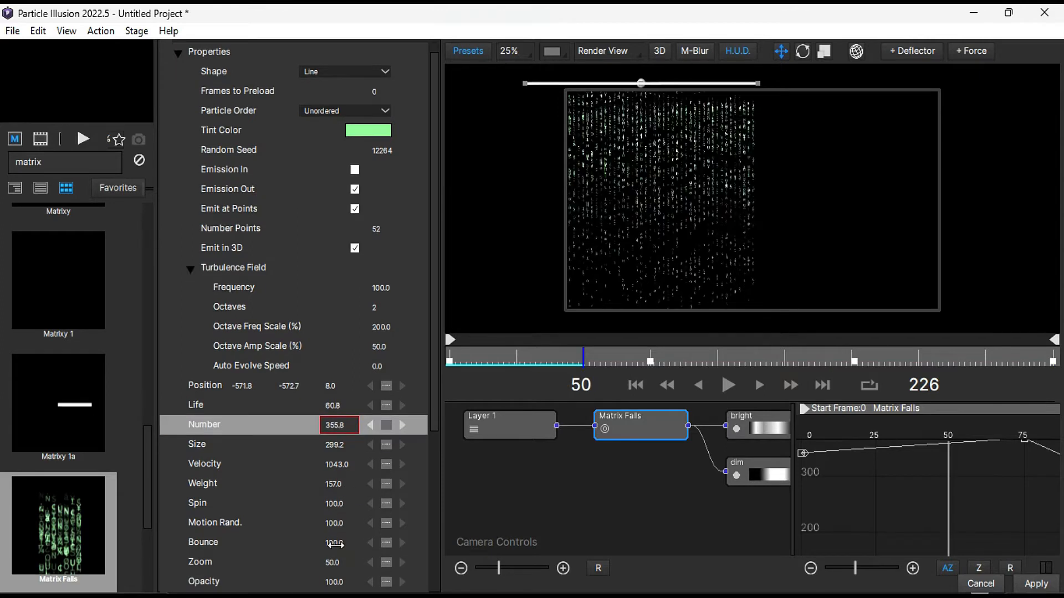
- Set the first emitter's Motion Rand. to 508 and Size Turbulence to 127, and preview the effect at frame 52
scroll(335, 543, "down", 1)
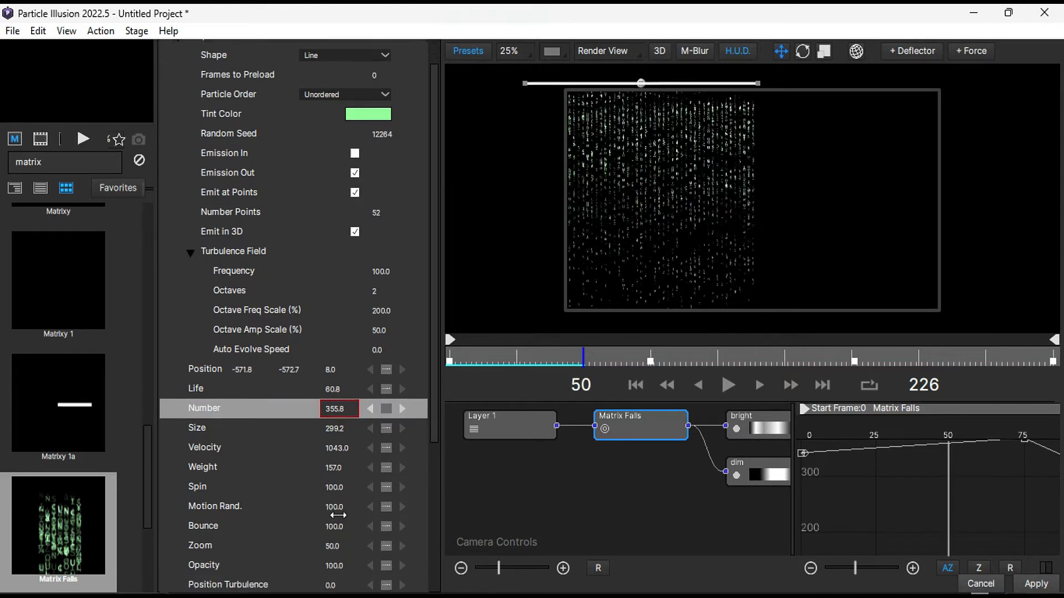
left_click_drag(338, 508, 405, 518)
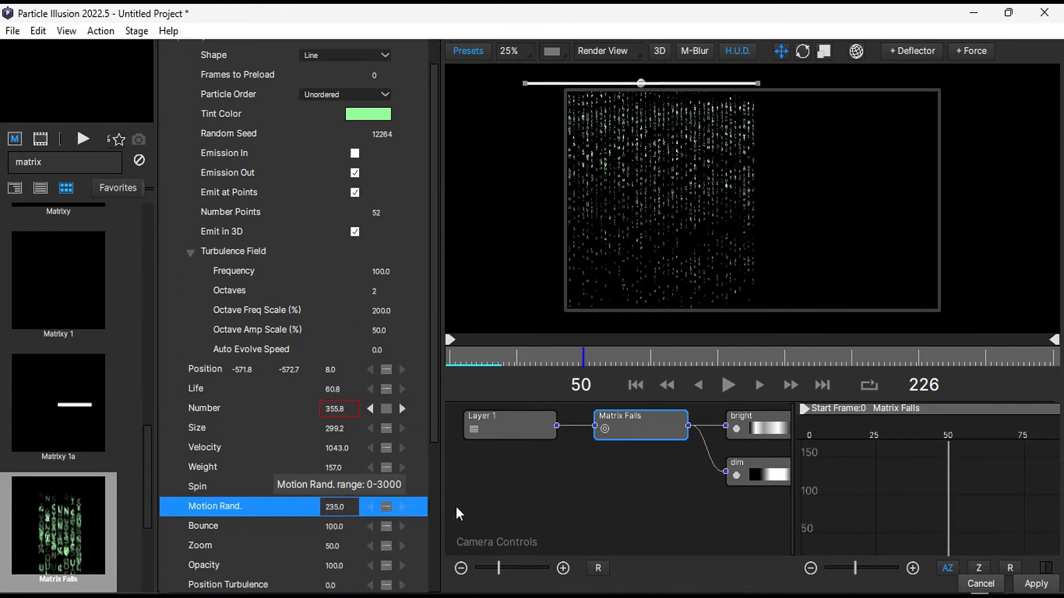
left_click_drag(643, 514, 659, 517)
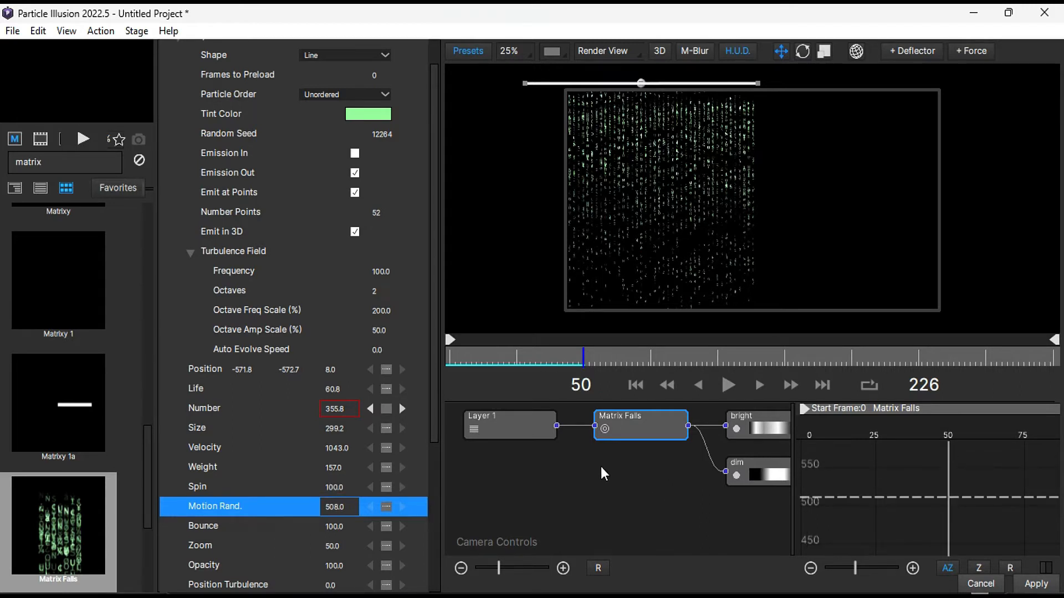
left_click_drag(436, 436, 434, 551)
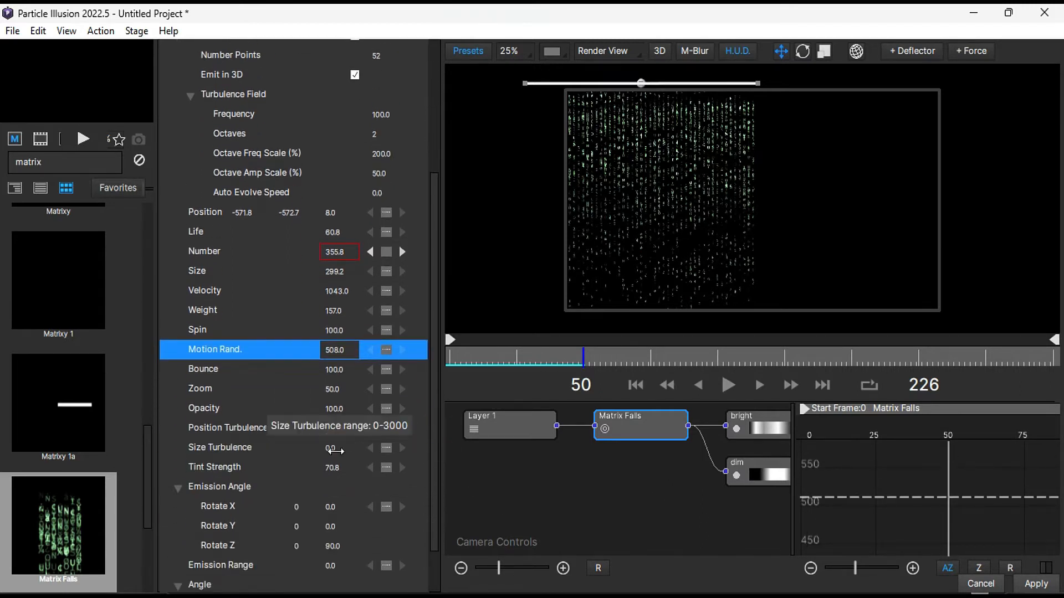
left_click_drag(336, 449, 438, 469)
left_click_drag(518, 361, 591, 370)
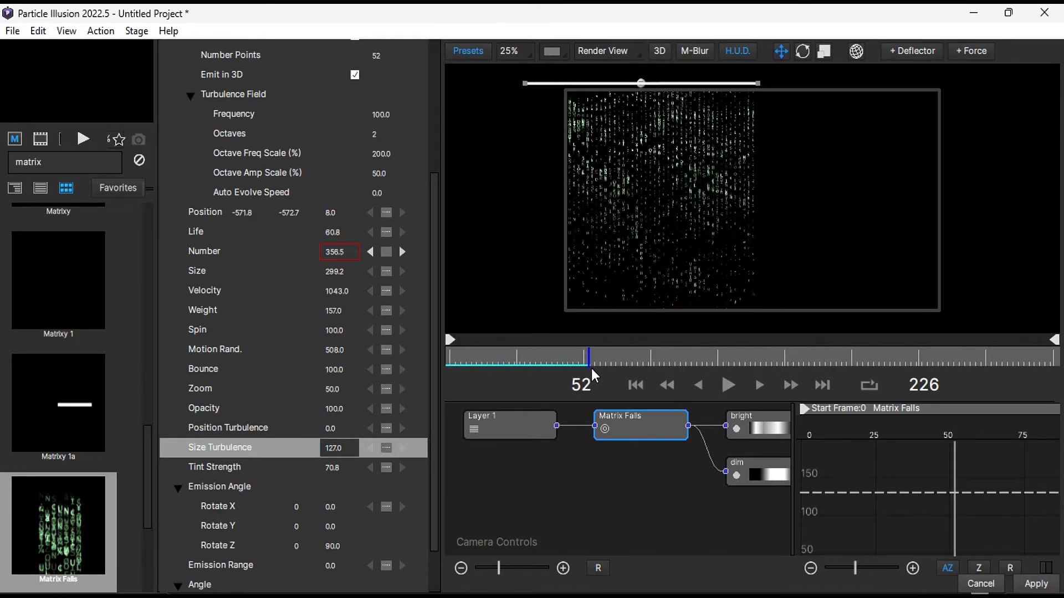
- Add a second Matrix Falls emitter and stretch its line horizontally across the right part of the frame
left_click(84, 521)
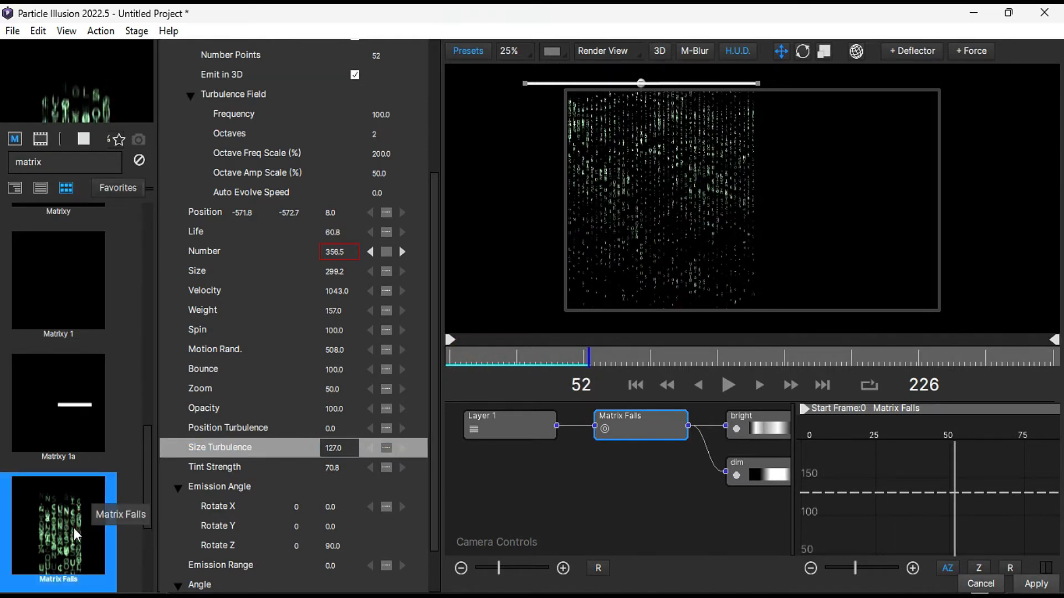
double_click(74, 527)
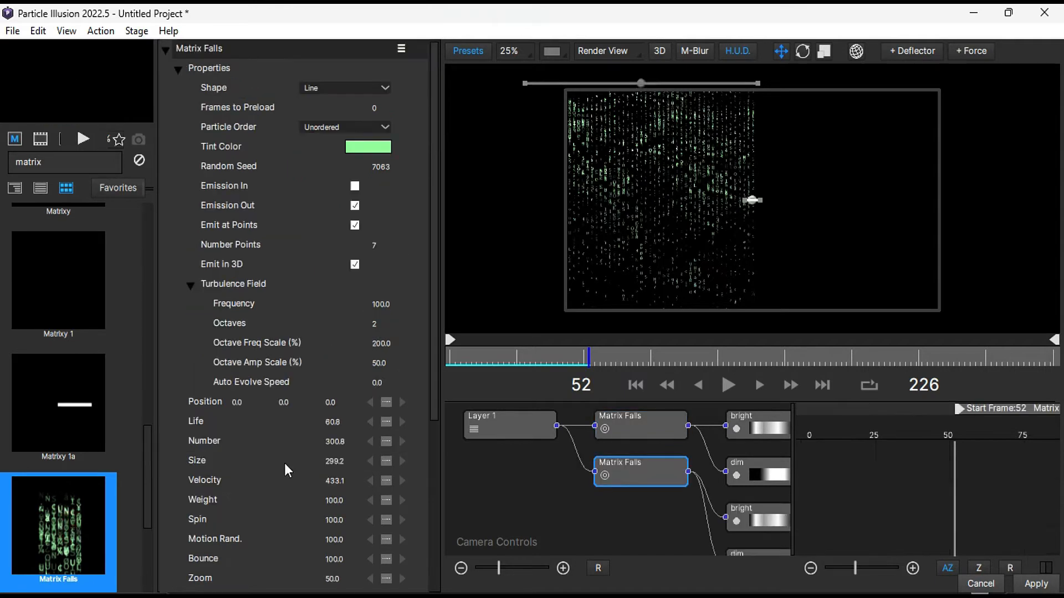
left_click_drag(746, 204, 856, 142)
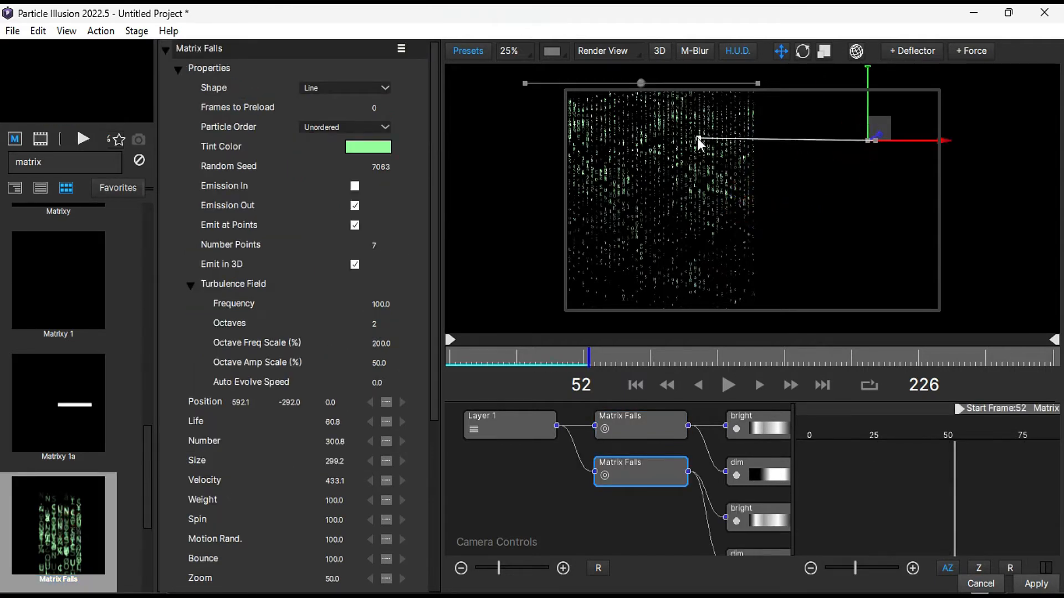
left_click_drag(699, 143, 697, 141)
- Set the second emitter's Number Points to 12 and make it start at frame 0
left_click(398, 252)
type("12")
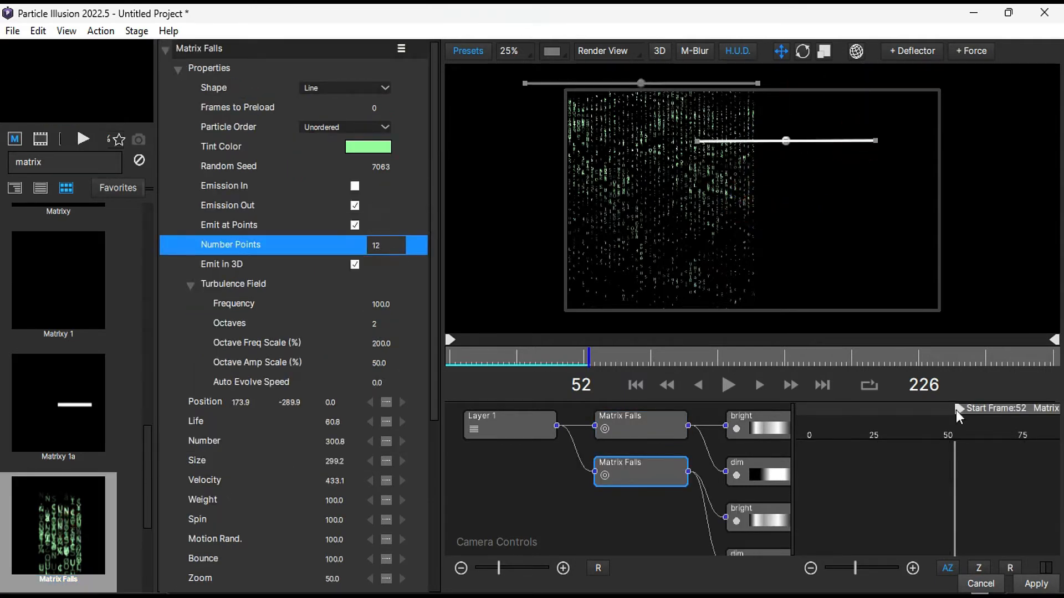
left_click_drag(957, 411, 798, 411)
- Move the second emitter's line above the frame's right half, beginning where the first line ends and extending past the frame edge
left_click_drag(786, 141, 873, 81)
left_click_drag(784, 81, 756, 84)
left_click_drag(962, 80, 962, 86)
- Set the second emitter's Z position to -350, Number to 350 and Size to 265
left_click(340, 403)
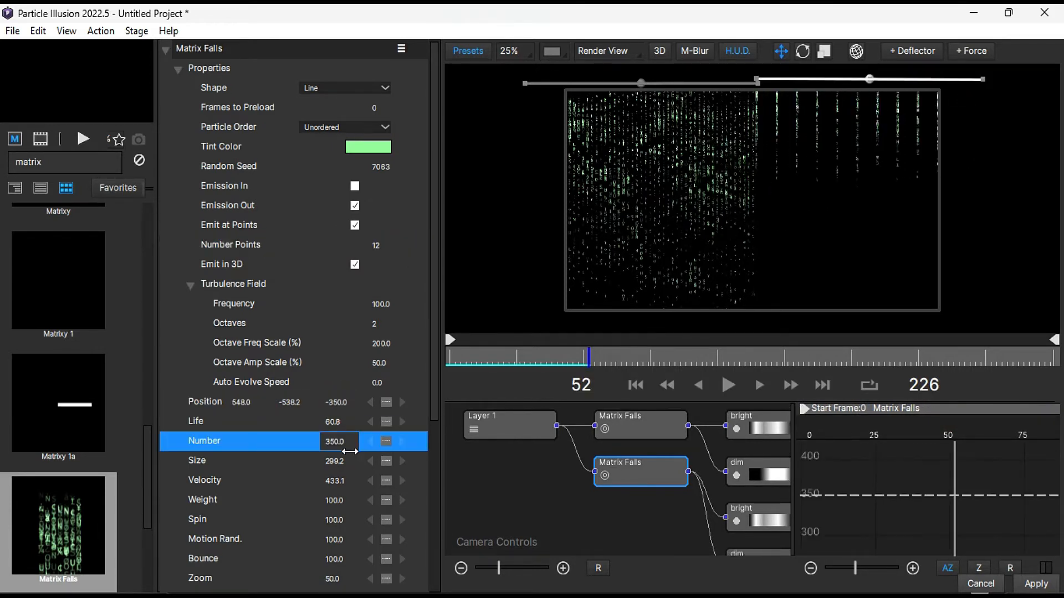
left_click(349, 461)
type("265")
key("Return")
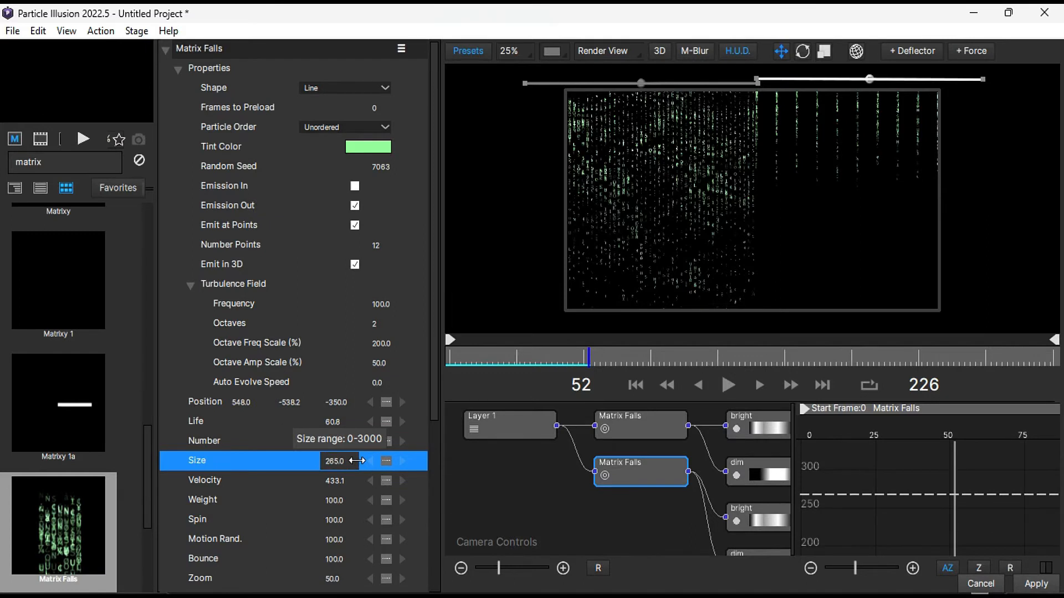
- Set the second emitter's Velocity to 1077.1, Weight to 250, Motion Rand. to 500 and Size Turbulence to 125
left_click_drag(340, 481, 835, 488)
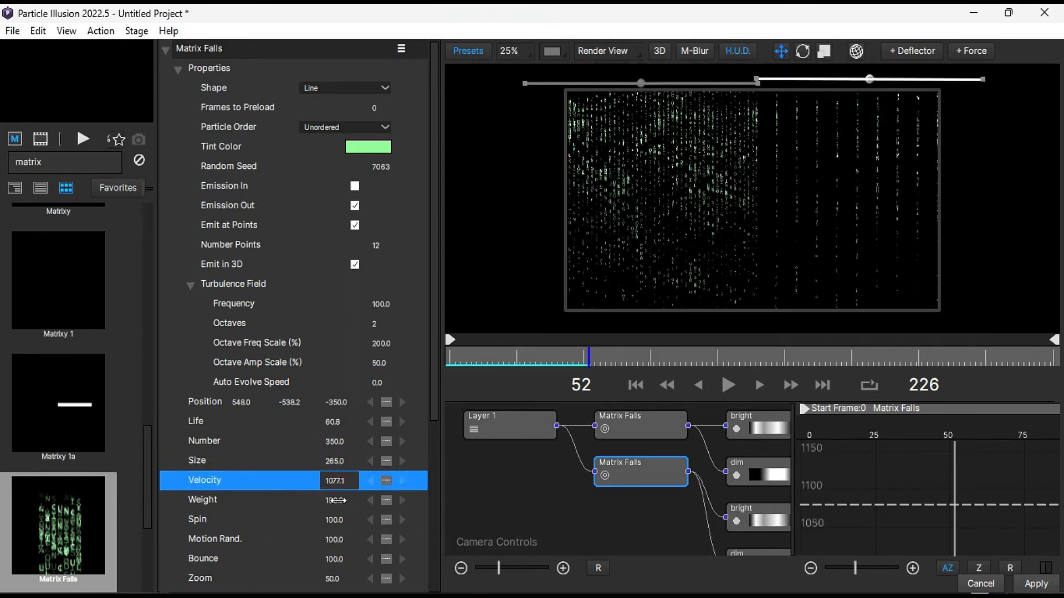
left_click_drag(335, 500, 464, 510)
left_click_drag(343, 539, 543, 534)
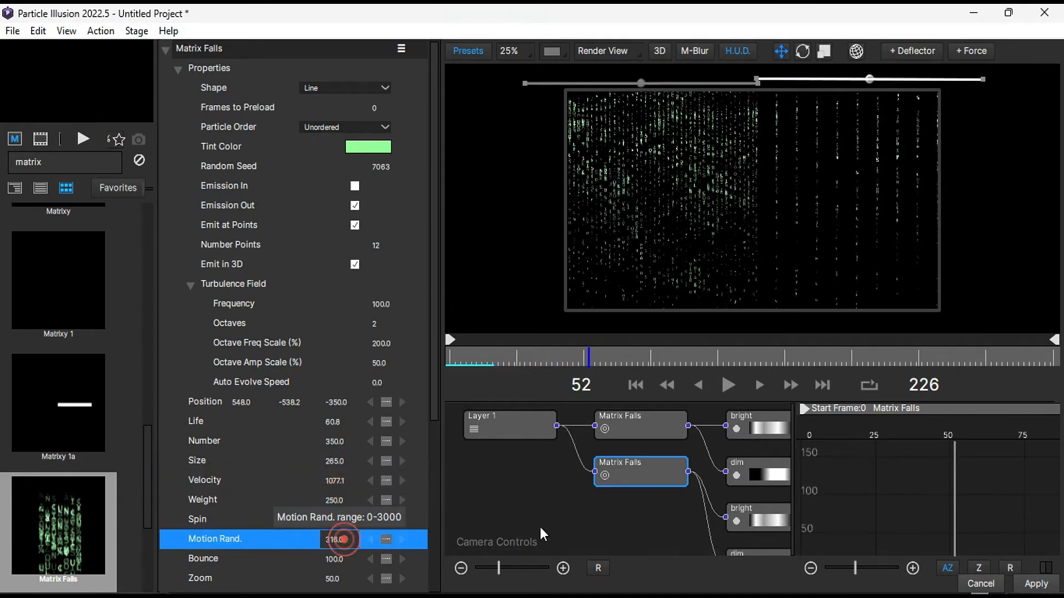
left_click_drag(661, 536, 665, 538)
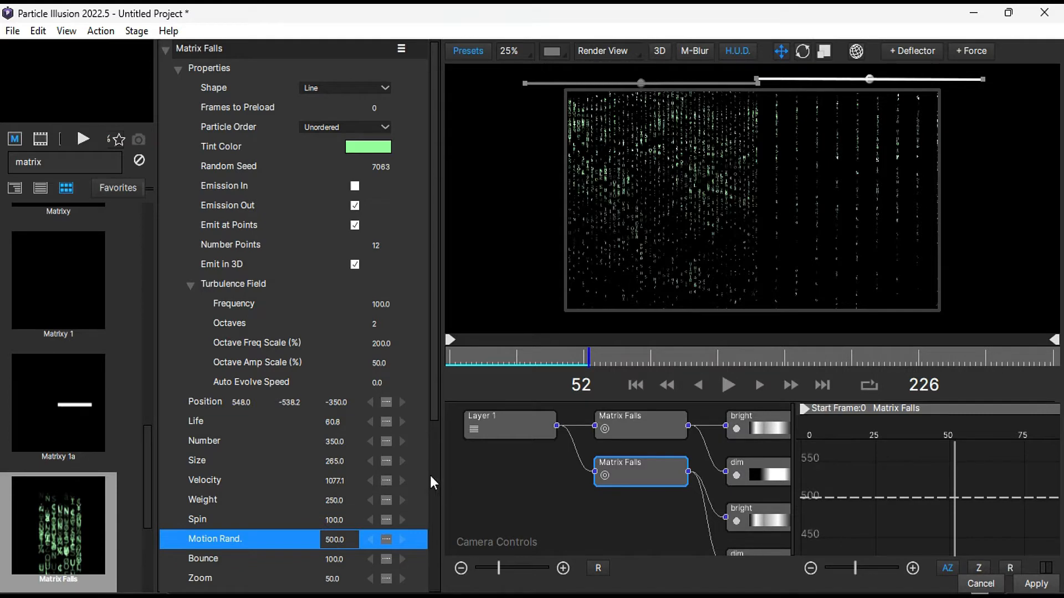
left_click_drag(436, 415, 435, 508)
left_click_drag(339, 504, 444, 512)
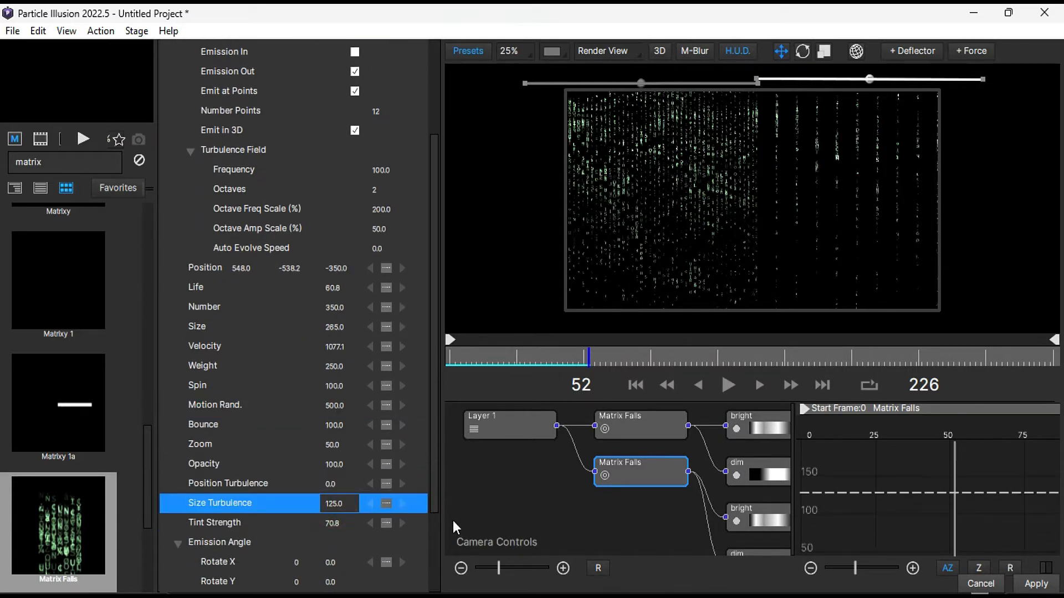
- Add a third Matrix Falls emitter and stretch its line horizontally across the middle of the frame
double_click(61, 546)
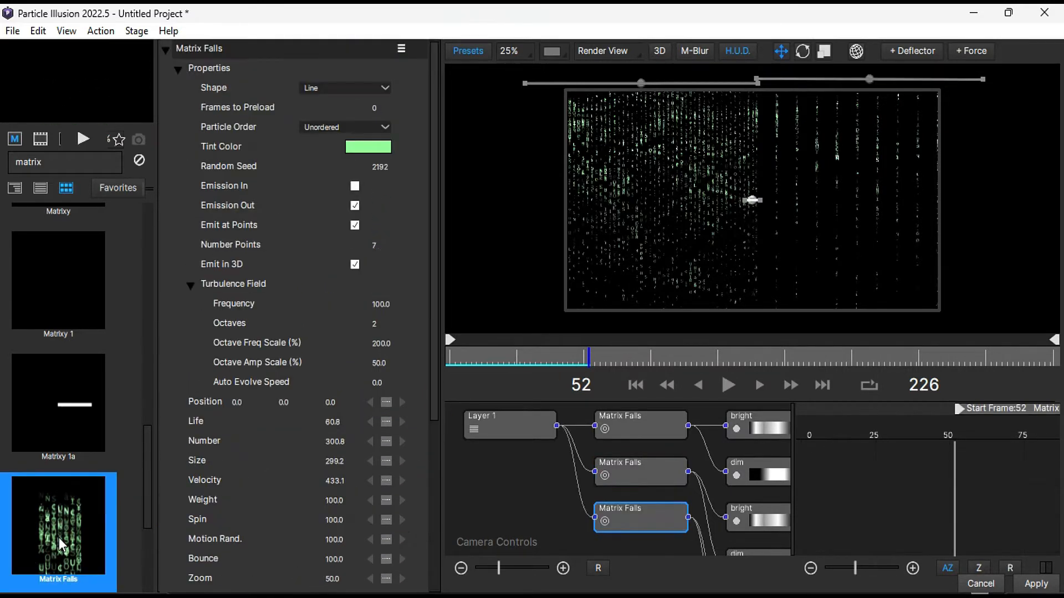
left_click(619, 522)
left_click_drag(752, 200, 671, 200)
- Set the third emitter's Y position to -340 and Z position to -3082
left_click(244, 401)
key("Tab")
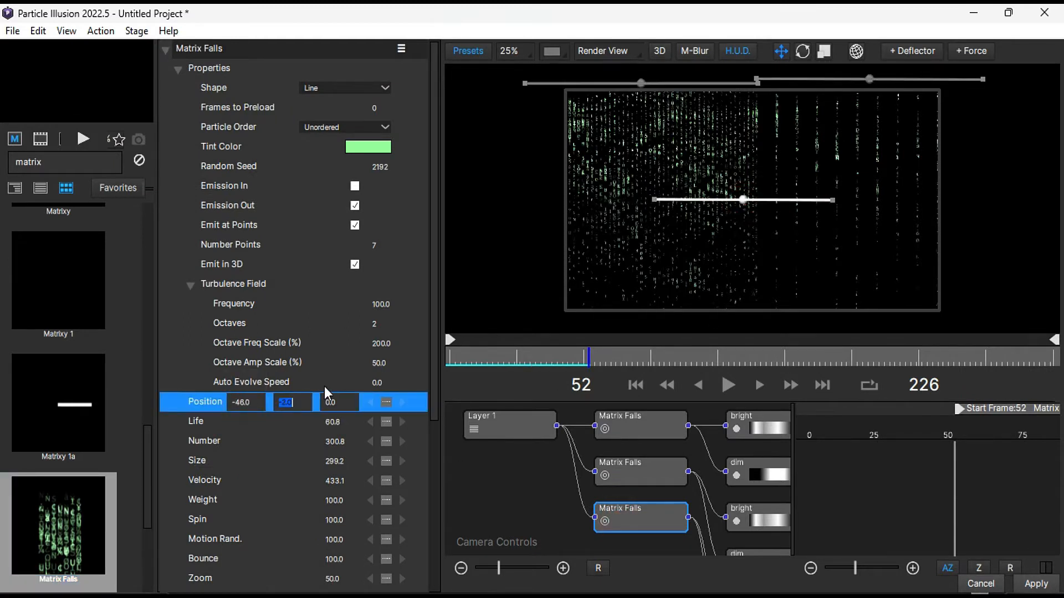
type("-340")
key("Tab")
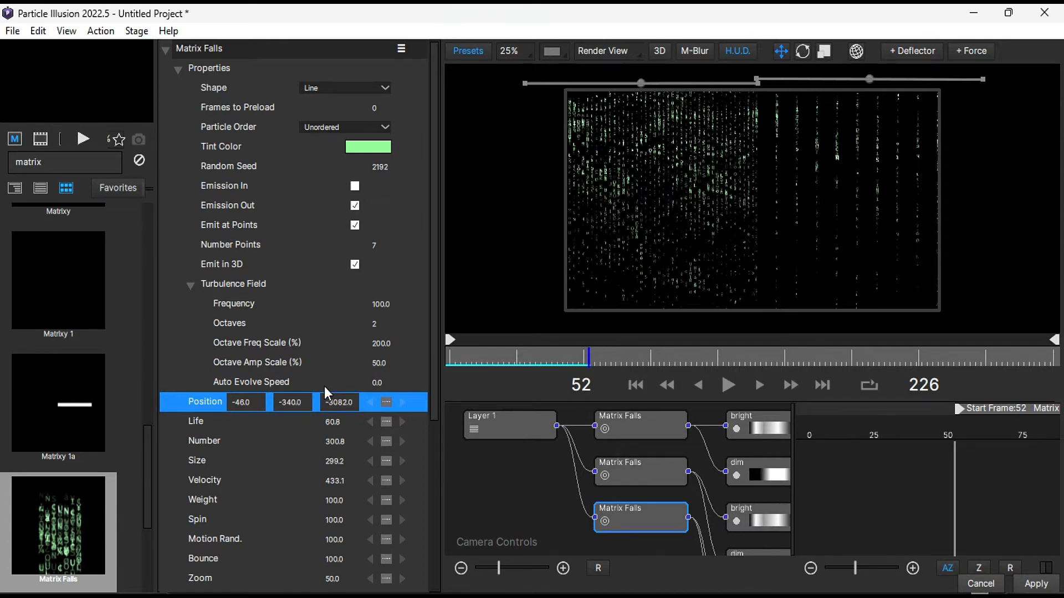
- Set the third emitter's Life to 71.8, Number to 375.8 and Size to 319.2, and make it start at frame 0
left_click_drag(339, 422, 551, 400)
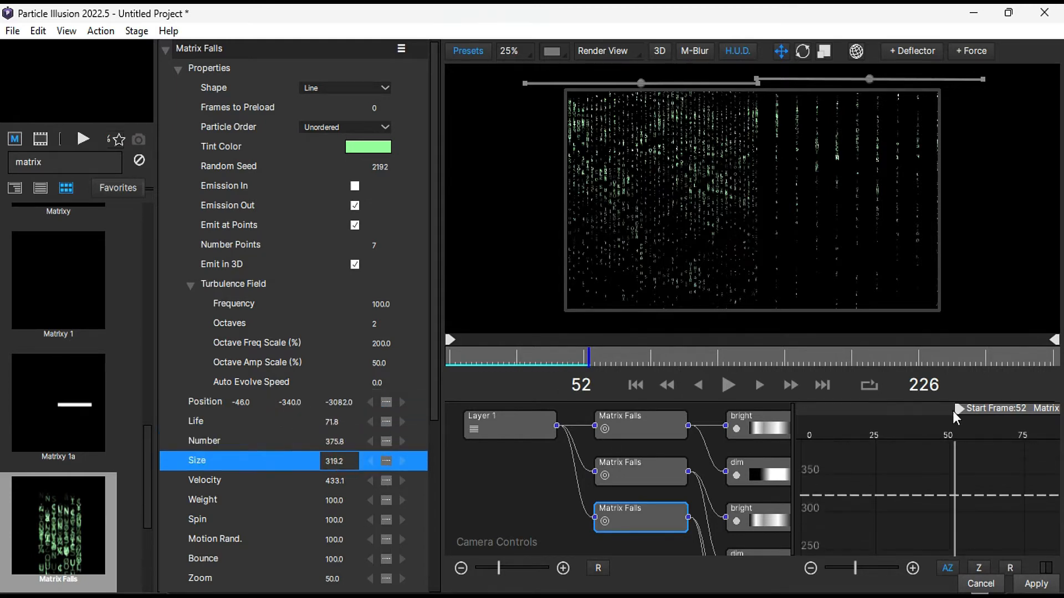
left_click_drag(958, 410, 804, 421)
- Set the third emitter's Number Points to 13 and Size Turbulence to 39
mouse_move(388, 255)
left_mouse_down()
mouse_move(381, 245)
mouse_move(392, 252)
left_mouse_up()
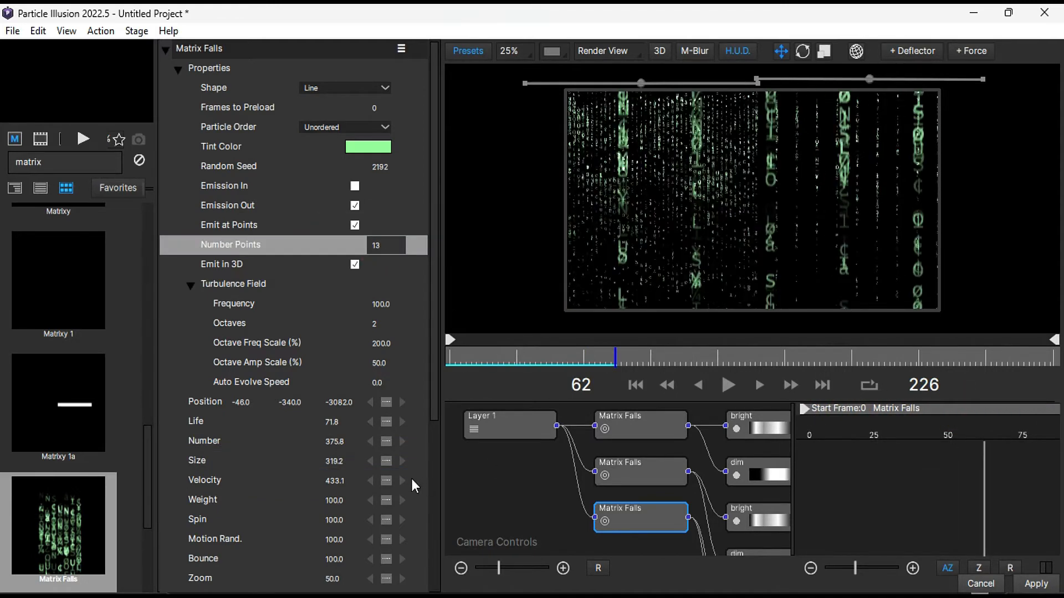
scroll(411, 479, "down", 3)
left_click_drag(333, 537, 379, 539)
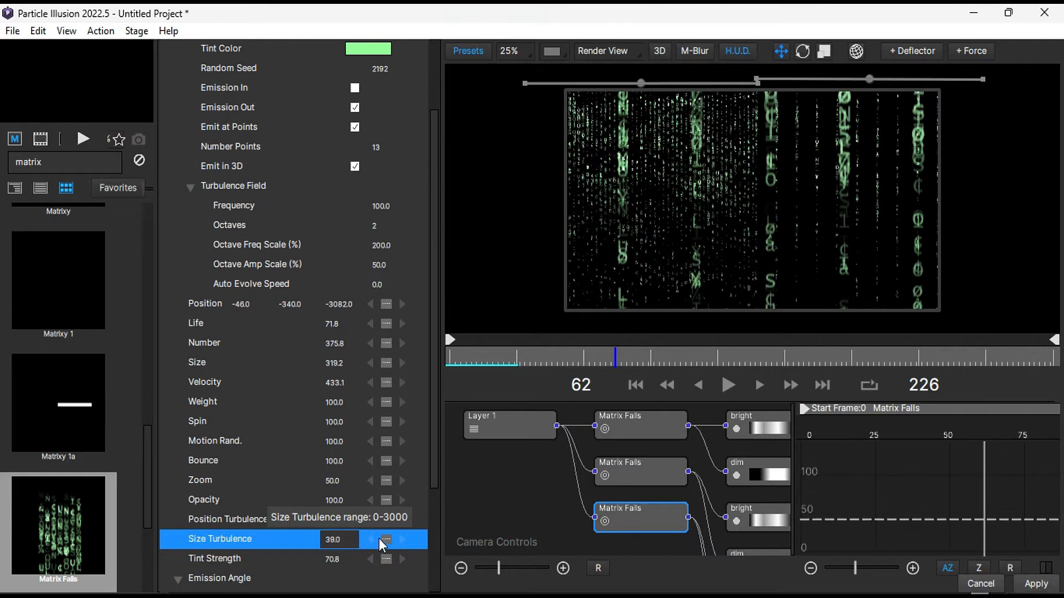
- Add a fourth Matrix Falls emitter to the layer
left_click(65, 541)
double_click(65, 541)
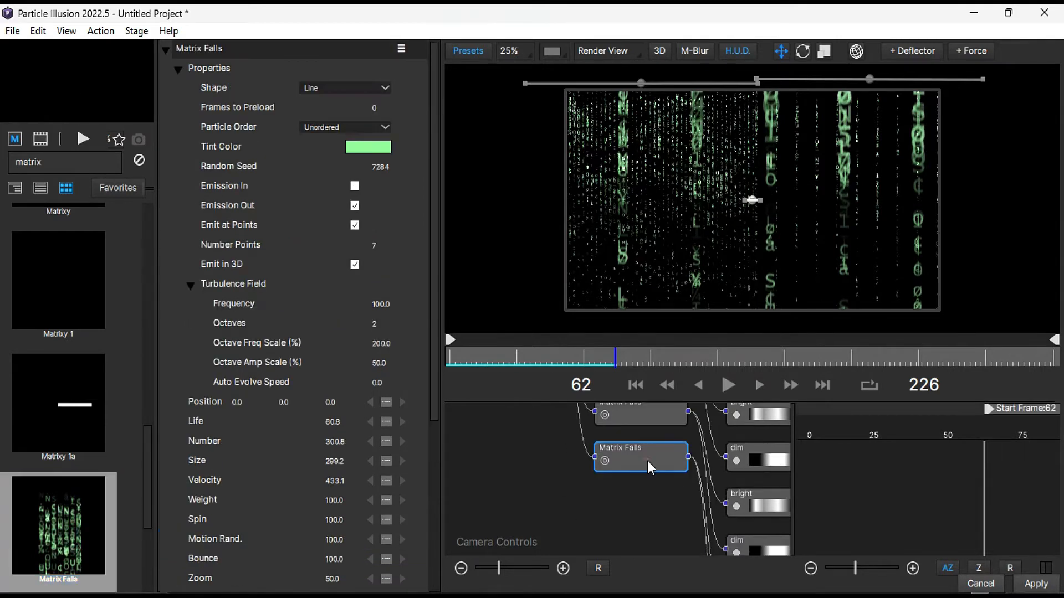
- Move the fourth emitter to -77, -350, -3784 and make it start at frame 0 with 20 Number Points
left_click_drag(338, 402, 280, 406)
left_click_drag(244, 403, 233, 403)
left_click(641, 360)
left_click(332, 408)
- Set the fourth emitter's Velocity to 1093.1 and Weight to 360, and refine its position to -34.9, -350.1, -3706
left_click(339, 499)
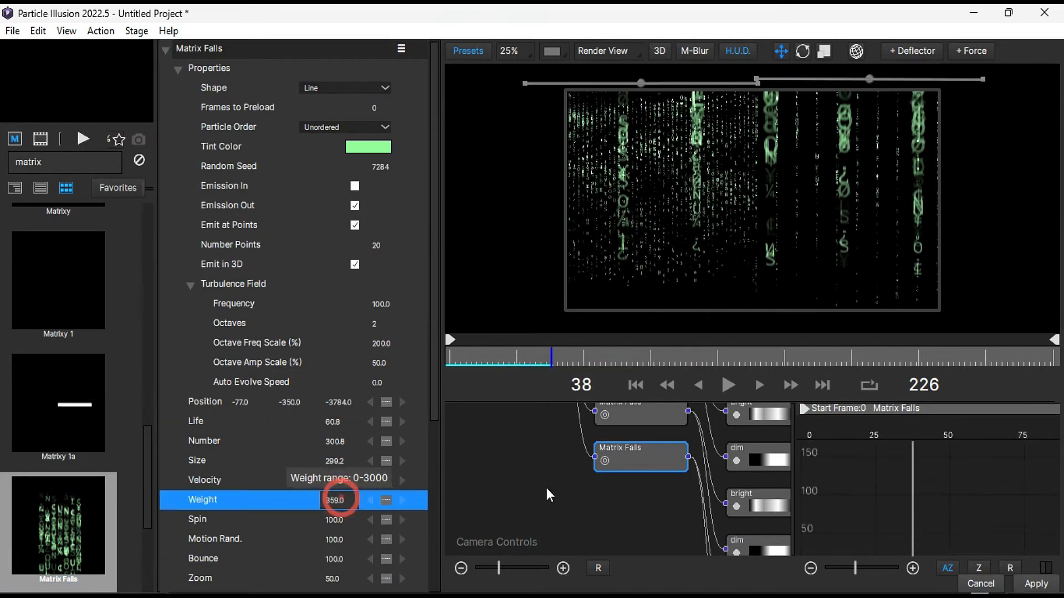
scroll(748, 112, "down", 3)
scroll(748, 111, "up", 3)
left_click_drag(338, 403, 559, 413)
- Add a fifth Matrix Falls emitter at frame 56 and position it at -213.4, -1254, -1054
double_click(47, 507)
left_click_drag(752, 200, 693, 200)
double_click(312, 406)
left_click_drag(312, 406, 249, 406)
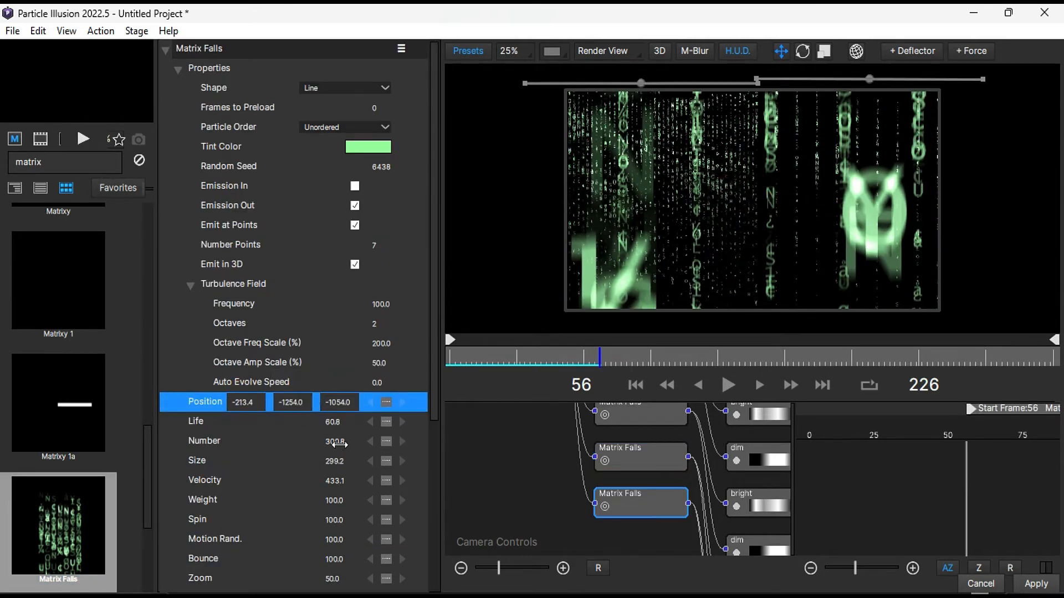
- Adjust the fifth emitter's Number and raise its Motion Rand., checking the result along the timeline
left_click(336, 442)
left_click_drag(335, 539, 422, 556)
scroll(334, 539, "down", 2)
left_click_drag(591, 360, 787, 366)
- Set the fourth emitter's Number to 19.8, checking the code density at several frames
left_click(641, 457)
left_click_drag(336, 442, 275, 446)
left_click(541, 359)
left_click(612, 359)
left_click_drag(612, 359, 682, 359)
left_click_drag(329, 443, 269, 446)
left_click_drag(469, 354, 779, 358)
left_click_drag(335, 441, 347, 442)
left_click_drag(577, 363, 643, 366)
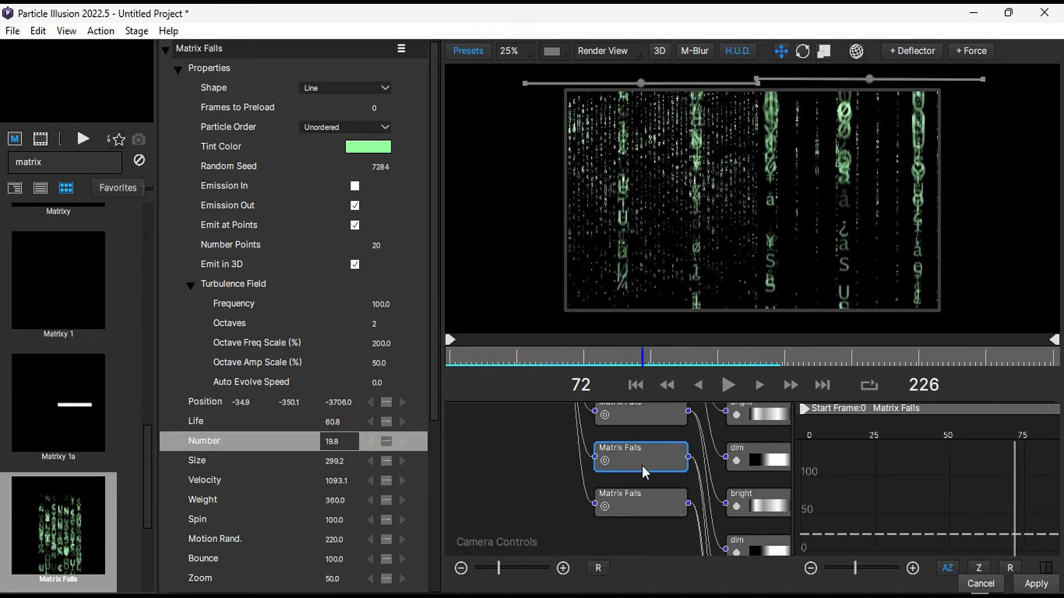
- Change the Matrix Falls emitters' Tint Color to bright green and apply the particle setup to return to Filmora
left_click(368, 147)
left_click(475, 228)
left_click(636, 444)
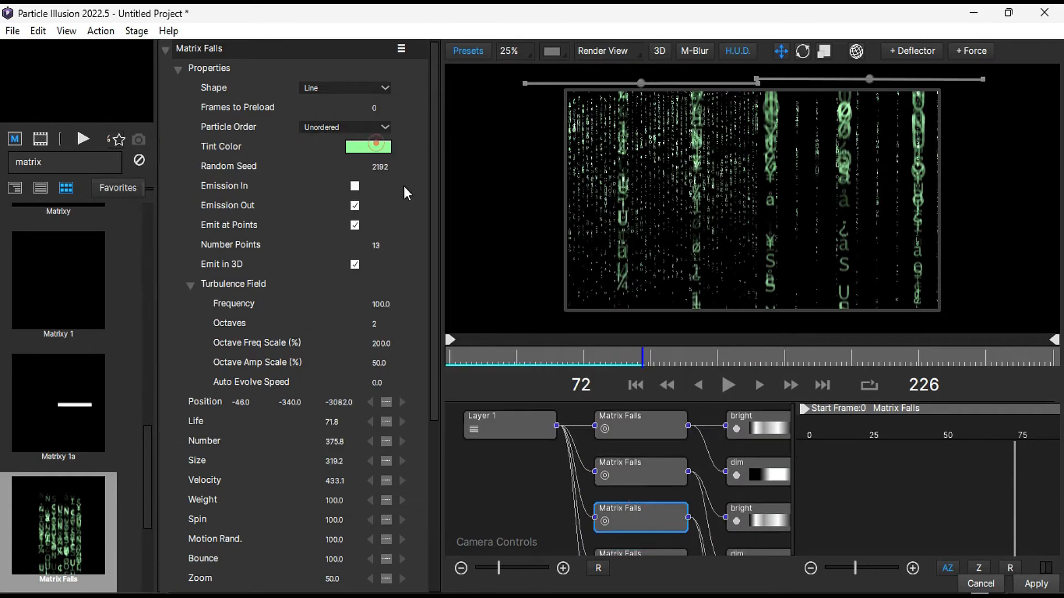
left_click(652, 481)
scroll(654, 486, "down", 1)
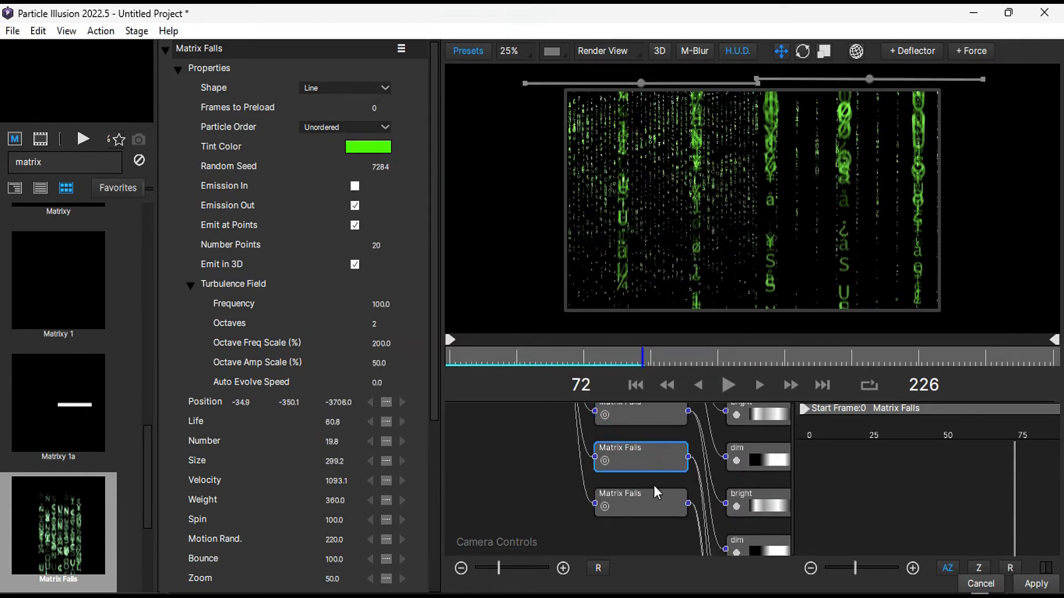
left_click(556, 517)
left_click(1020, 584)
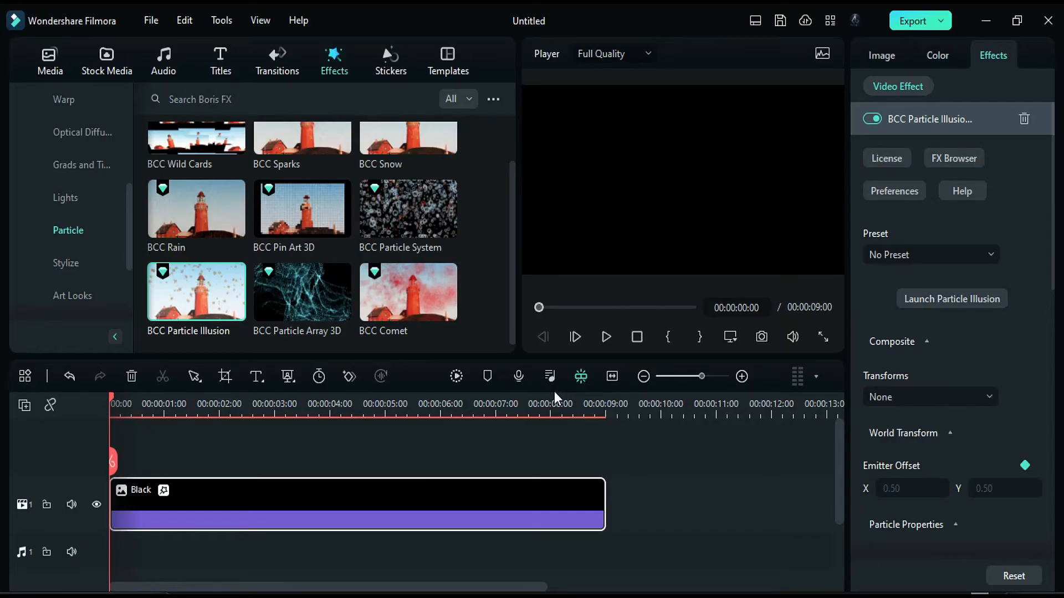
- Move the Black clip up to track 2 and, at 00:00:03:04, set the particle effect's Transforms to World + Emitter
left_click_drag(311, 504, 308, 470)
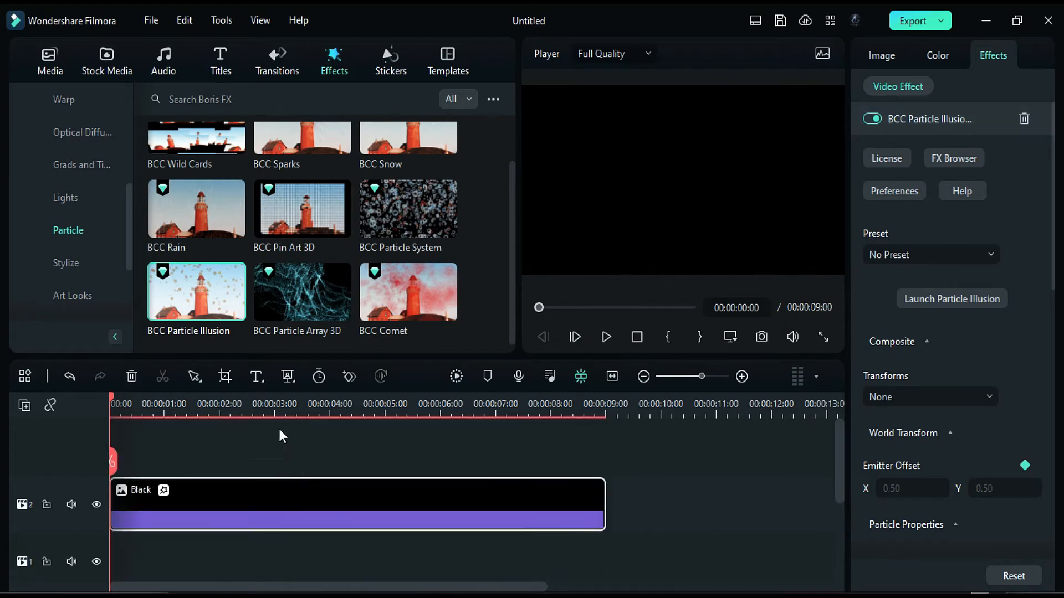
left_click(283, 415)
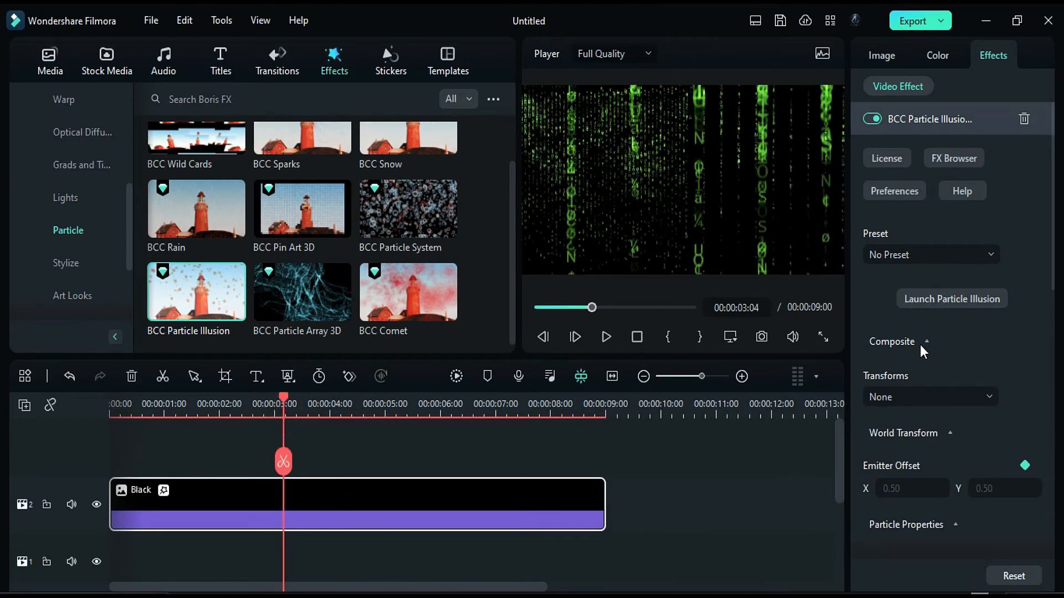
left_click(923, 397)
left_click(922, 505)
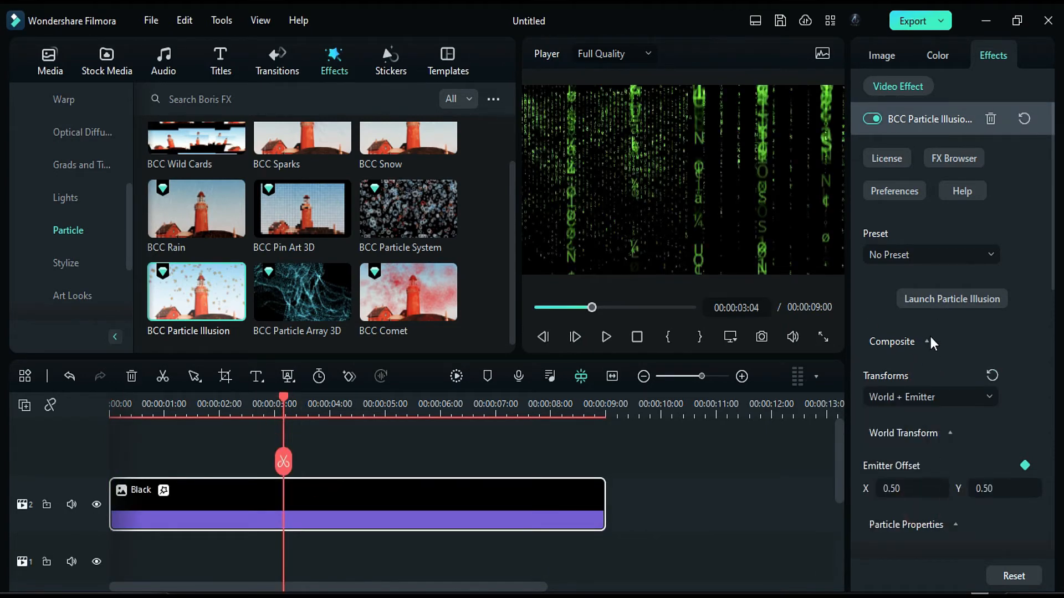
- Change the Composite Style and Apply Mode in the particle effect's Composite settings
left_click(929, 341)
scroll(957, 404, "down", 1)
scroll(966, 371, "down", 1)
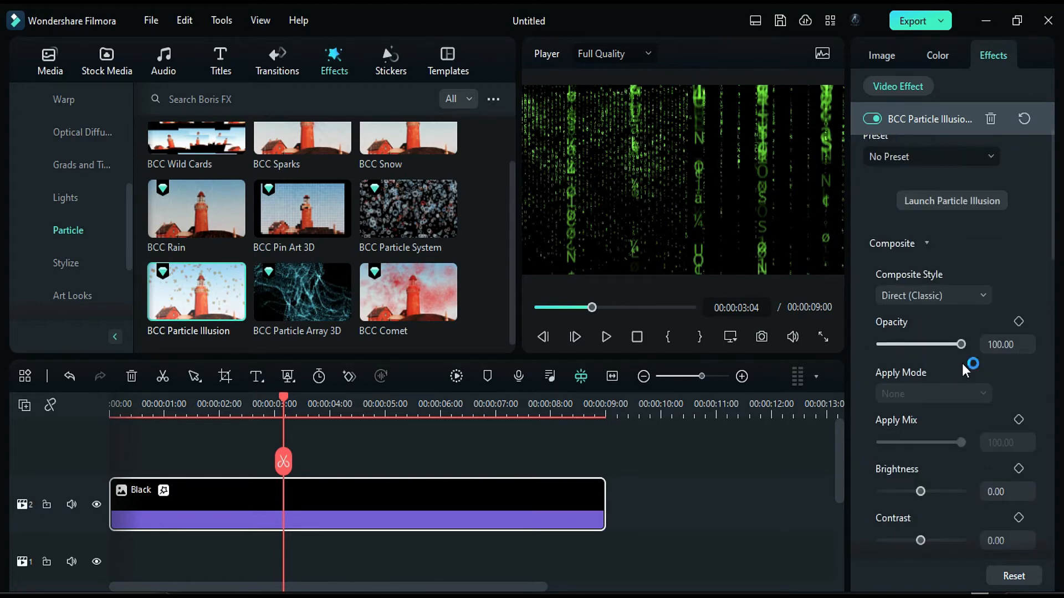
left_click(970, 294)
left_click(957, 347)
left_click(959, 393)
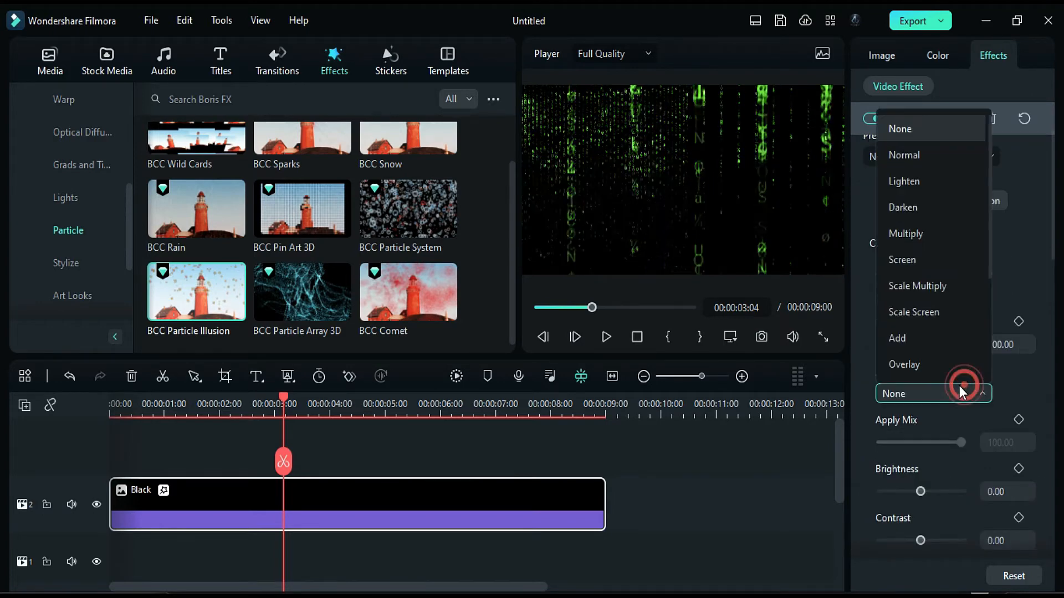
scroll(945, 171, "down", 2)
left_click(944, 181)
- Adjust the particle effect's Brightness slightly and set its Tint Strength to 65.70
left_click_drag(922, 491, 924, 491)
scroll(924, 491, "down", 1)
left_click_drag(920, 492, 898, 492)
scroll(926, 492, "down", 1)
scroll(942, 501, "down", 3)
scroll(1052, 321, "down", 4)
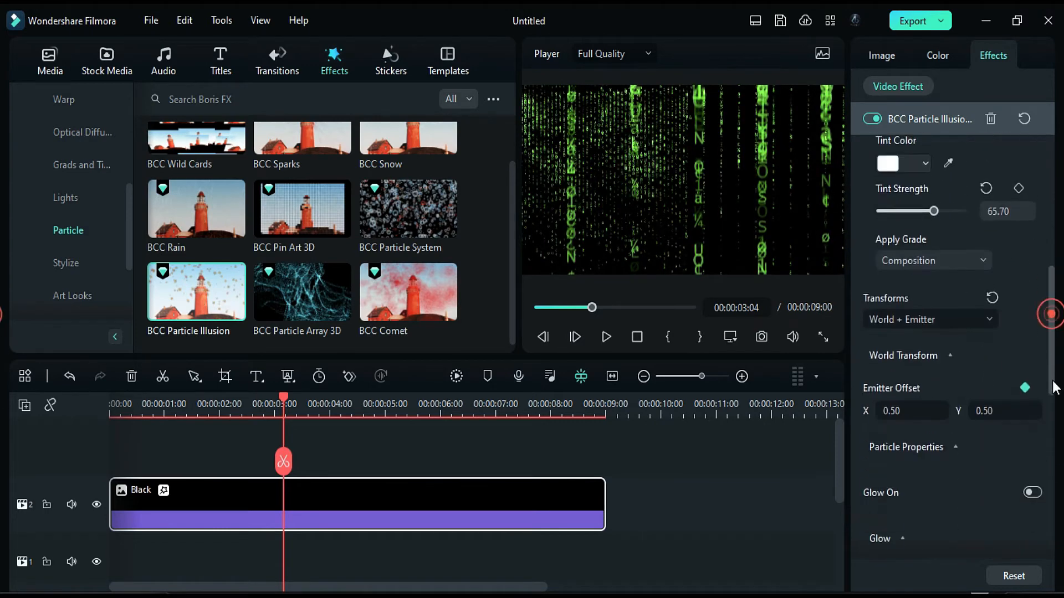
- Set the World Transform's Scale X to 112 and Scale Y to 124
left_click(941, 352)
scroll(1057, 354, "down", 3)
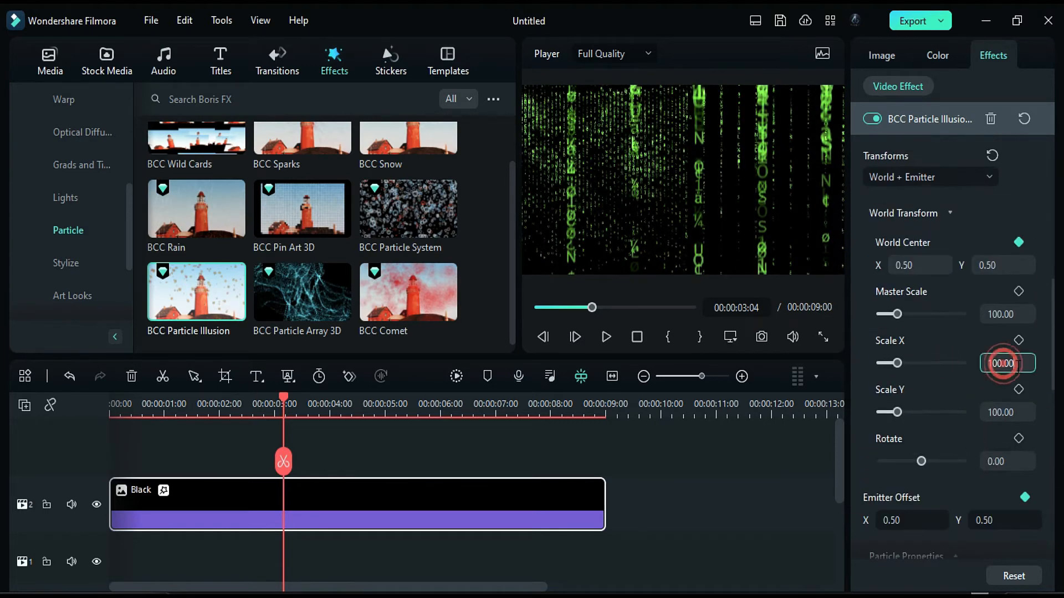
left_click(1026, 363)
left_click_drag(1020, 412, 970, 409)
type("124")
key("Return")
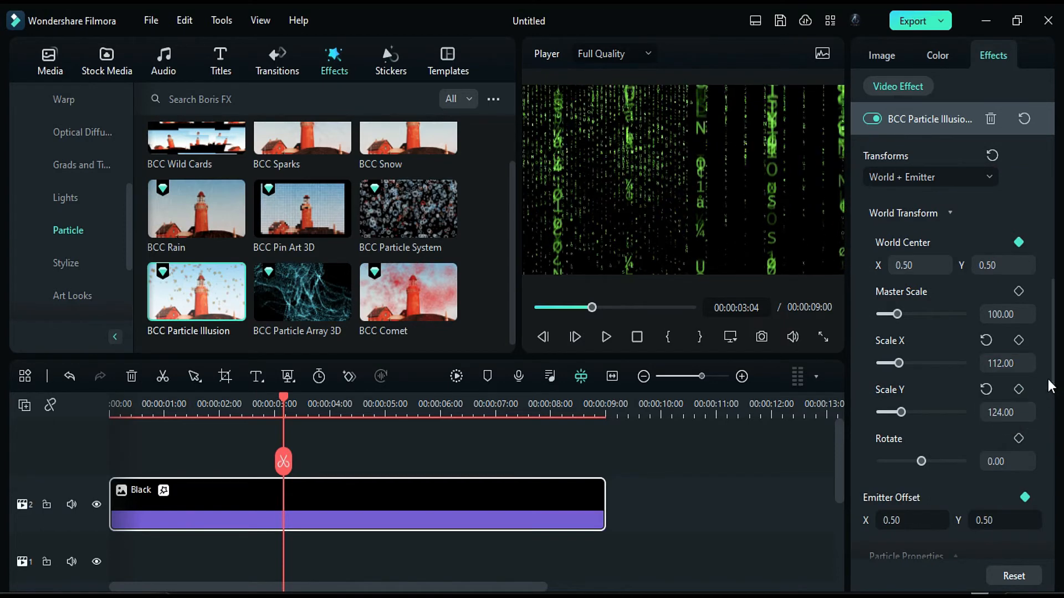
- Set the Particle Properties to Number 115, Size 124 and Velocity 105
scroll(1052, 386, "down", 8)
left_click_drag(1019, 345, 988, 345)
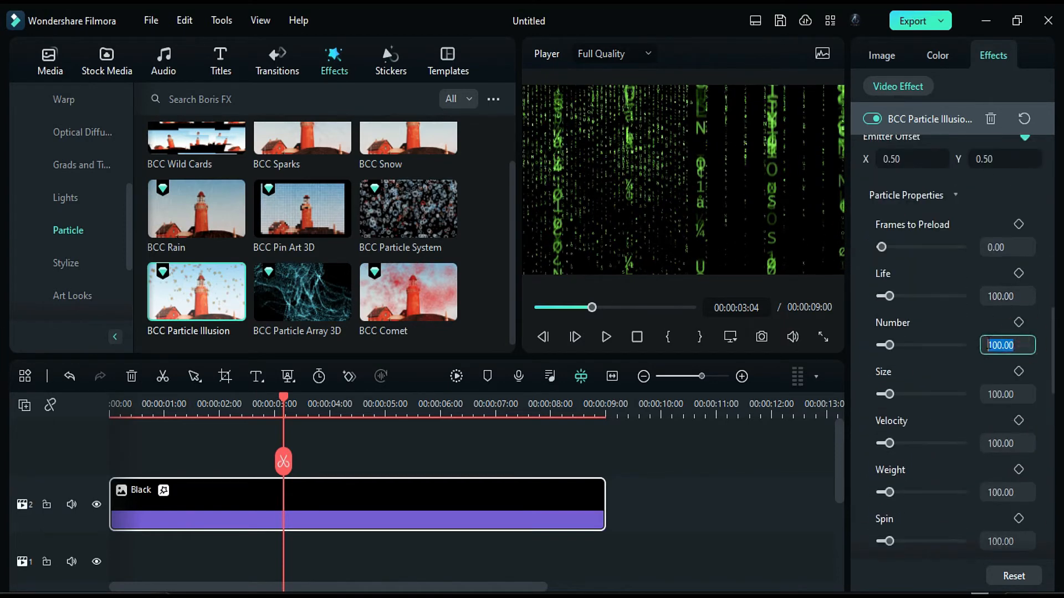
type("115")
left_click_drag(1019, 391, 972, 393)
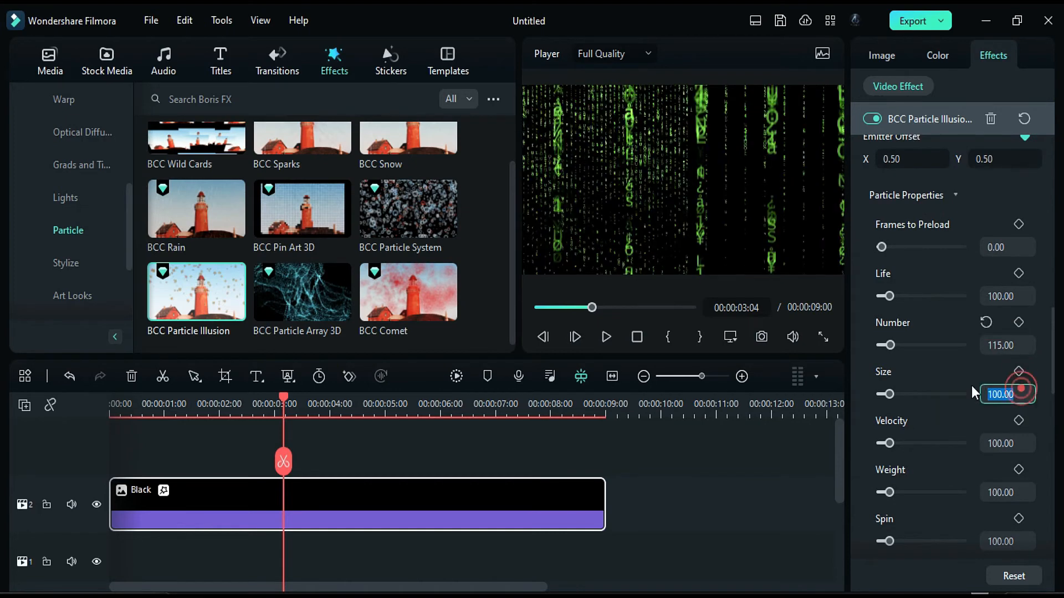
type("124")
key("Return")
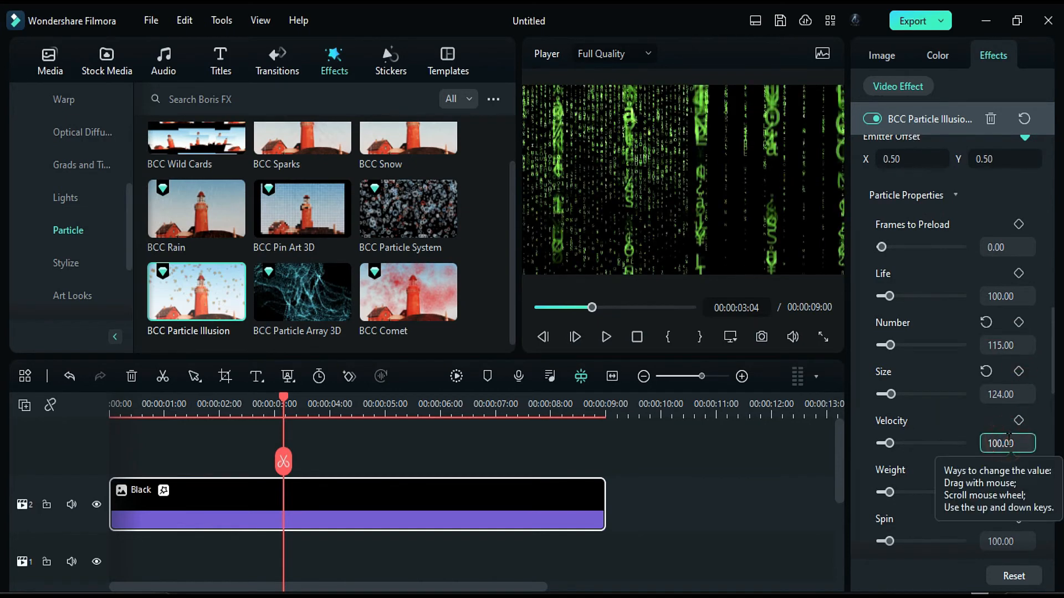
type("105")
key("Return")
- Set Motion Randomness to 250 and Random Seed to about 2941 in the Particle Properties
scroll(1011, 443, "down", 3)
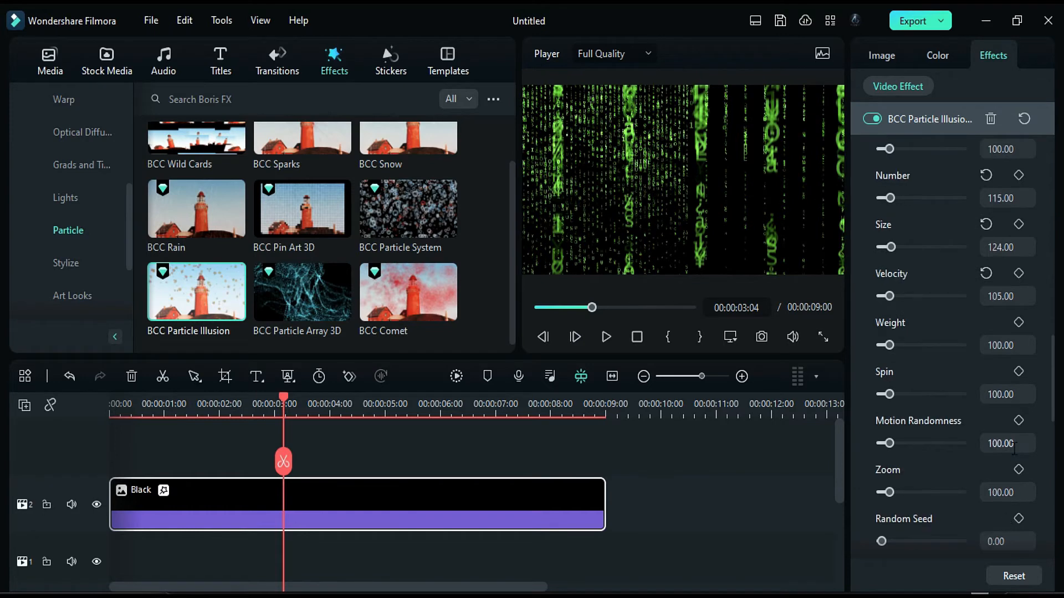
left_click_drag(1013, 449, 969, 450)
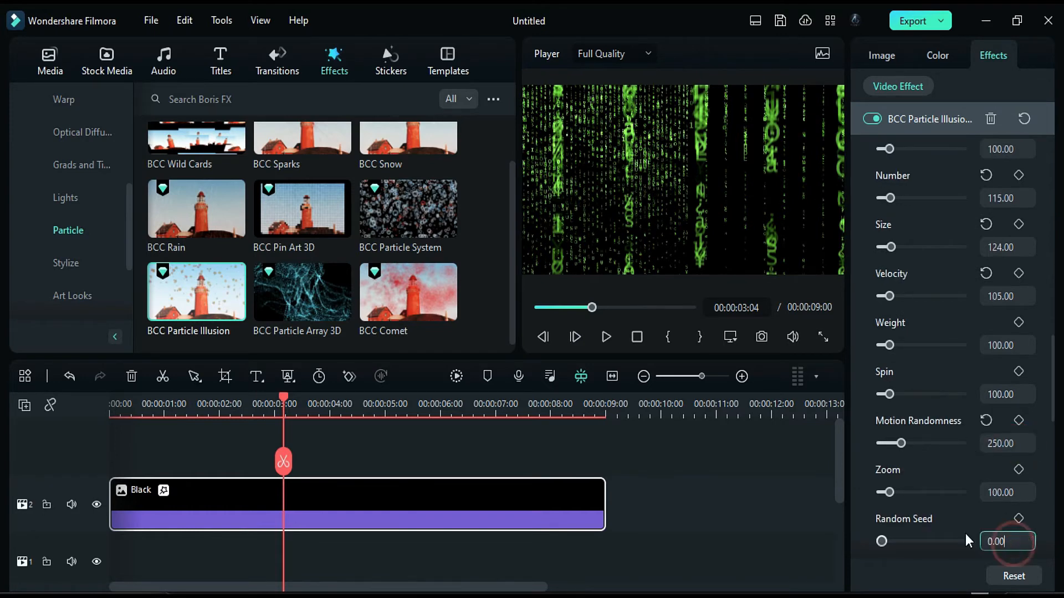
left_click(889, 541)
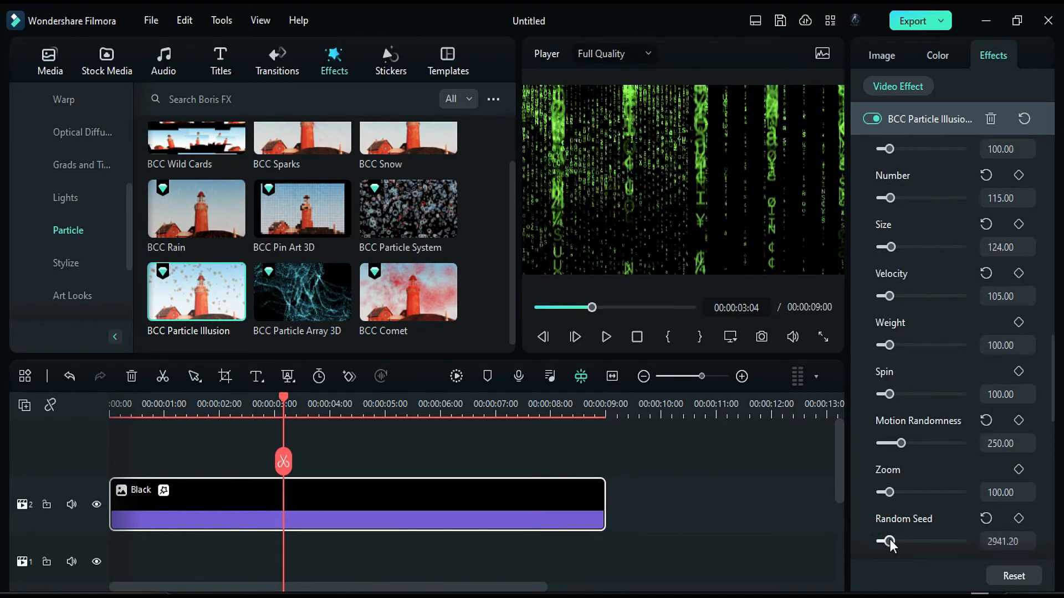
- Duplicate the Black clip with its particle effect from track 2 onto track 1, aligned to the same start
left_click(309, 546)
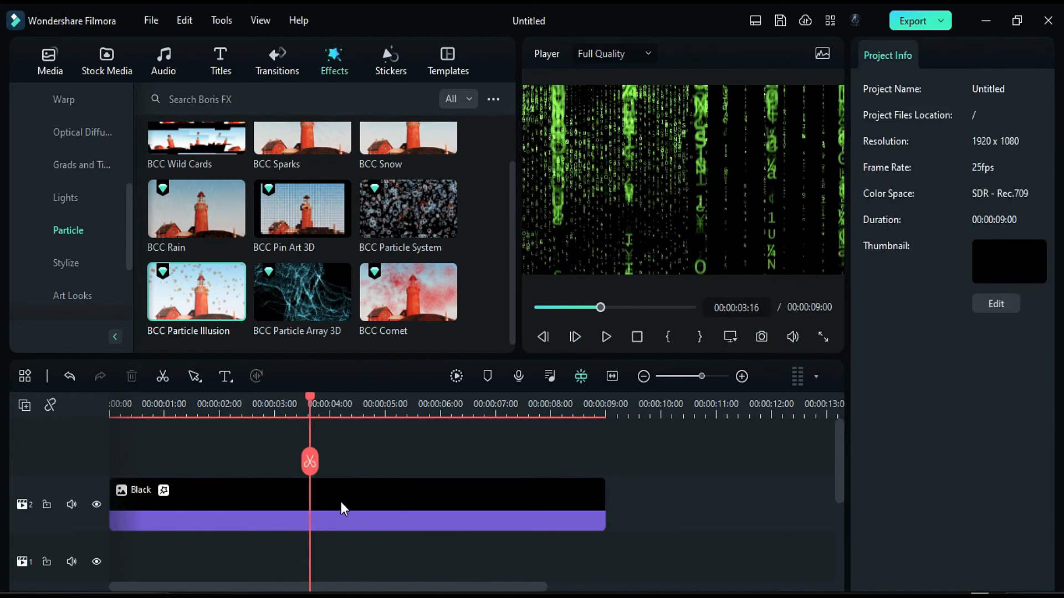
left_click_drag(342, 505, 368, 555)
left_click(380, 460)
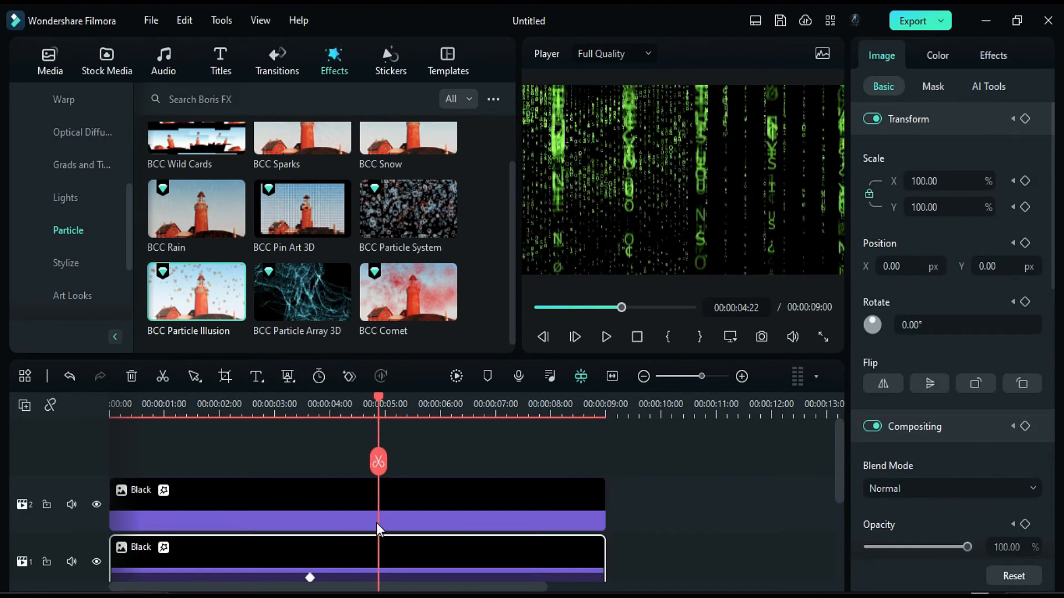
- Set the blend mode of the Black clip on track 2 to Screen
left_click(427, 501)
left_click(942, 488)
left_click(929, 359)
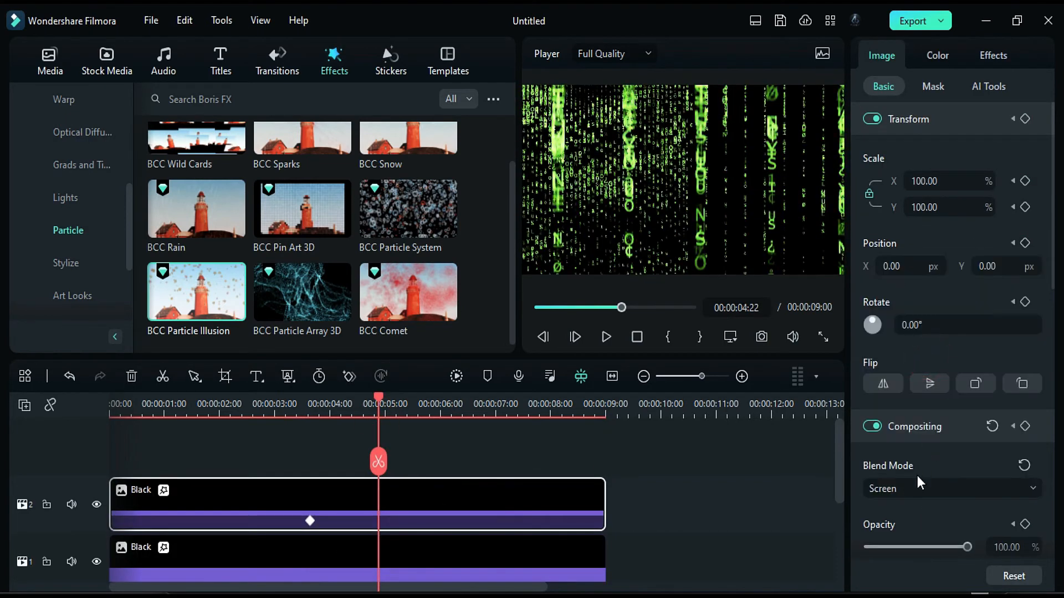
scroll(734, 509, "down", 1)
- Open Particle Illusion for the Black clip on track 1, delete its first Matrix Falls emitter and lighten the remaining tint
left_click(478, 527)
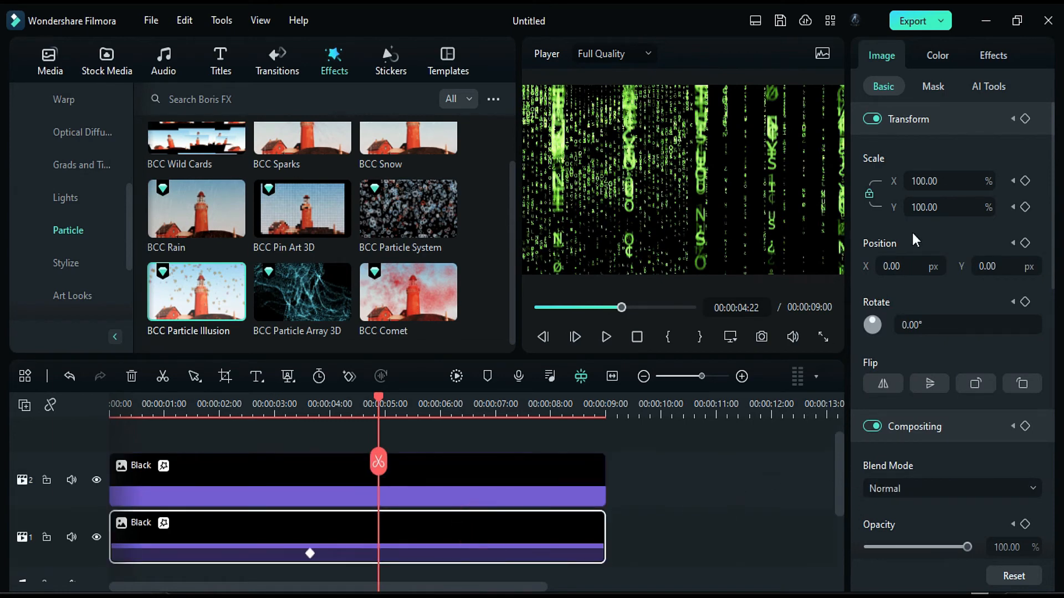
left_click(993, 55)
scroll(953, 222, "up", 5)
left_click(953, 170)
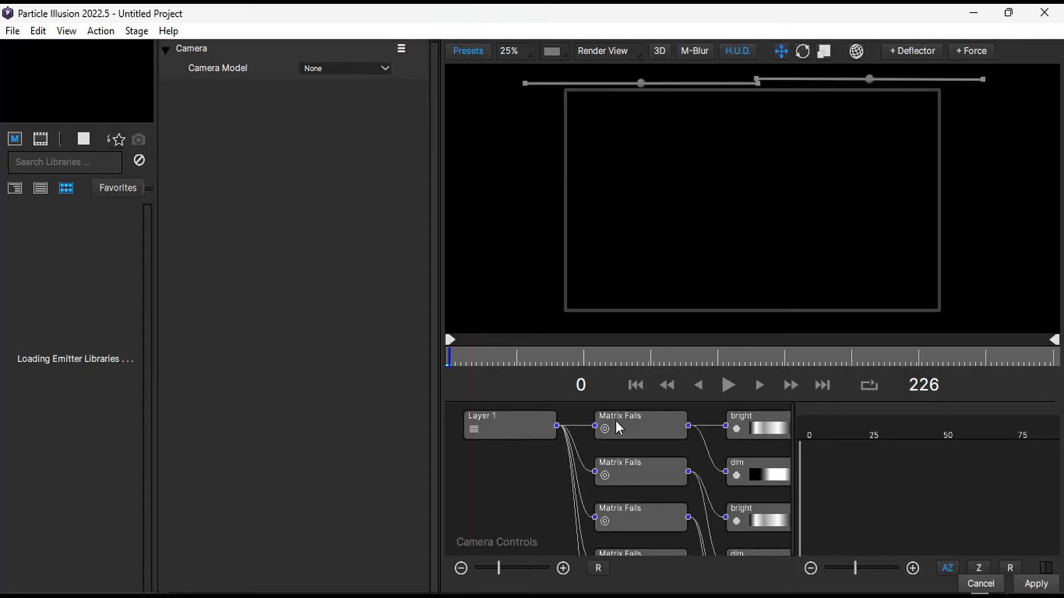
left_click(618, 427)
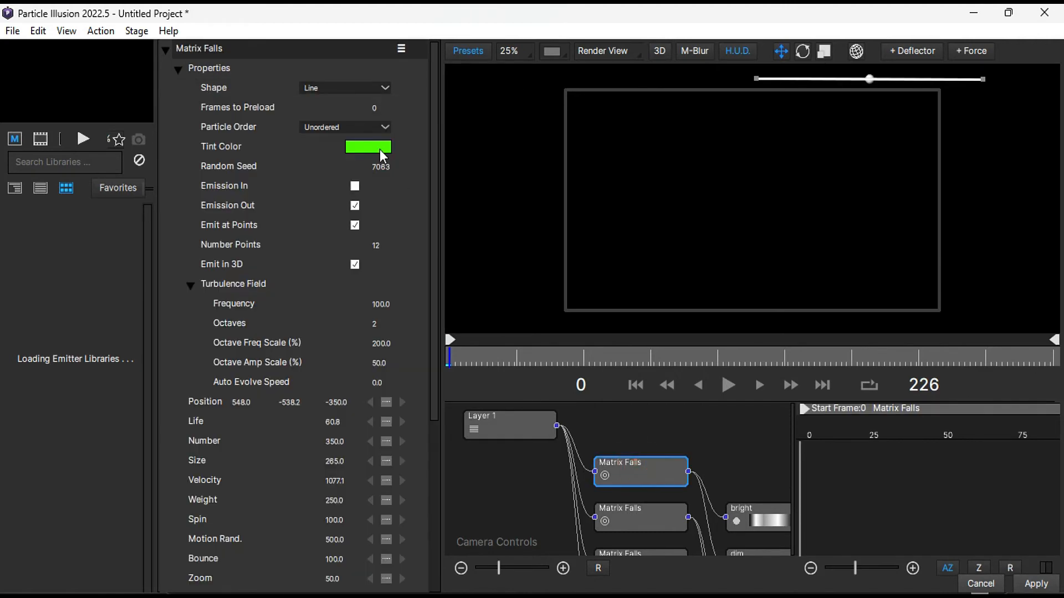
left_click(381, 148)
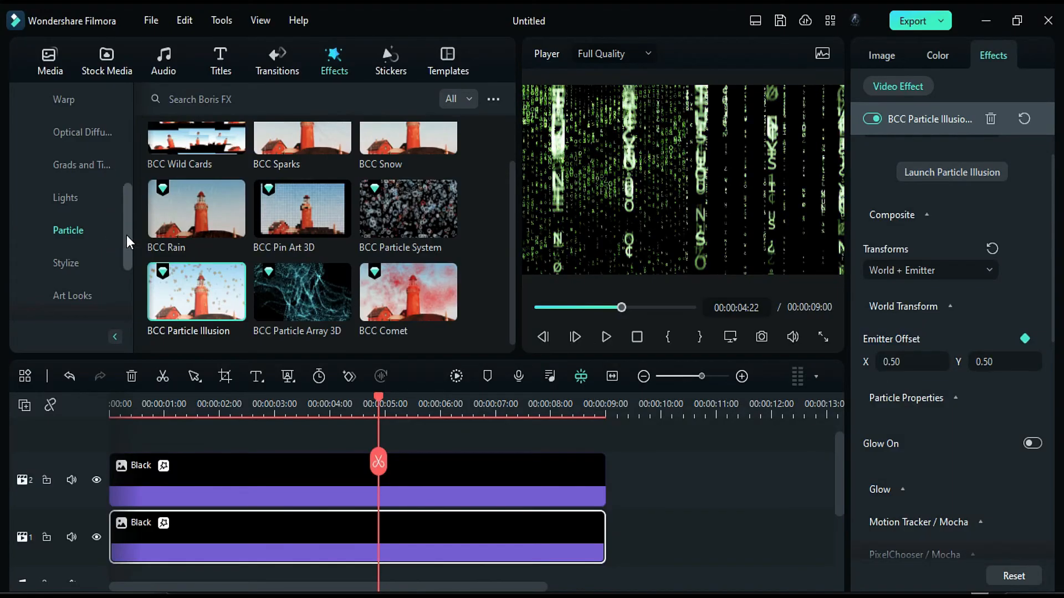
- Apply the Dream Glow filter from NewBlue FX to the Black clip on track 1
scroll(83, 222, "up", 3)
left_click(52, 200)
scroll(45, 221, "down", 2)
left_click(63, 232)
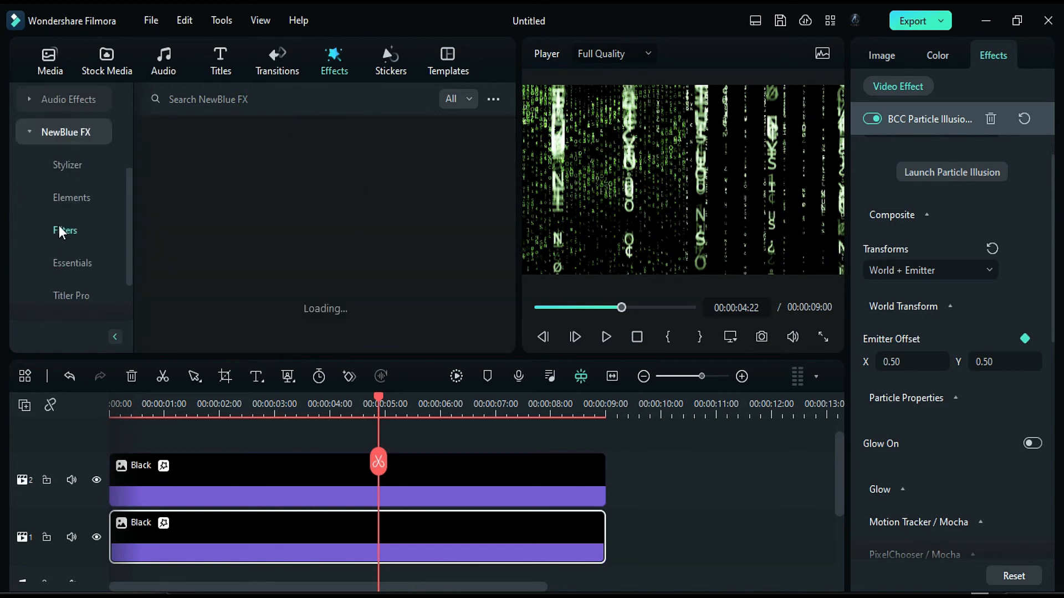
scroll(332, 249, "down", 4)
left_click_drag(409, 292, 390, 536)
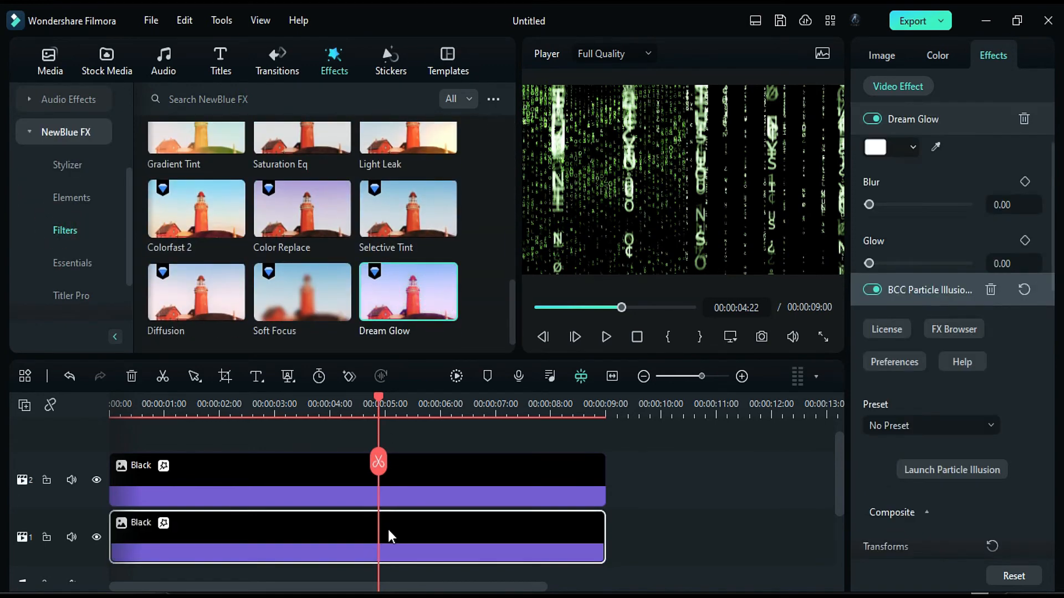
- Set the track 1 clip's Dream Glow color to bright green and its Glow to 100
left_click(876, 147)
left_click(868, 286)
left_click_drag(868, 264, 969, 271)
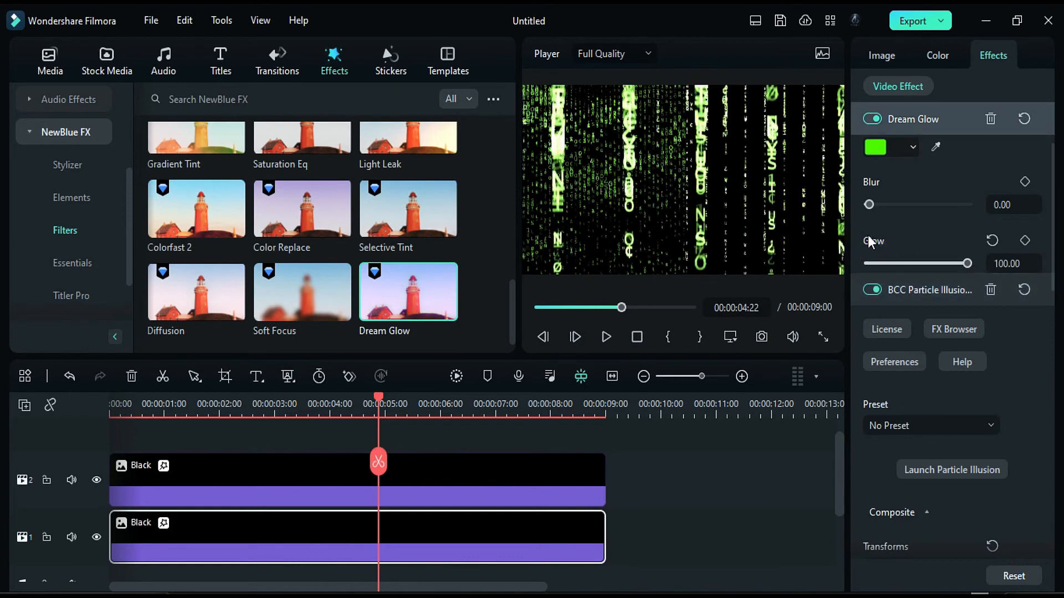
- Apply Dream Glow to the Black clip on track 2 with a bright green color and Glow at 27
left_click_drag(409, 299, 423, 498)
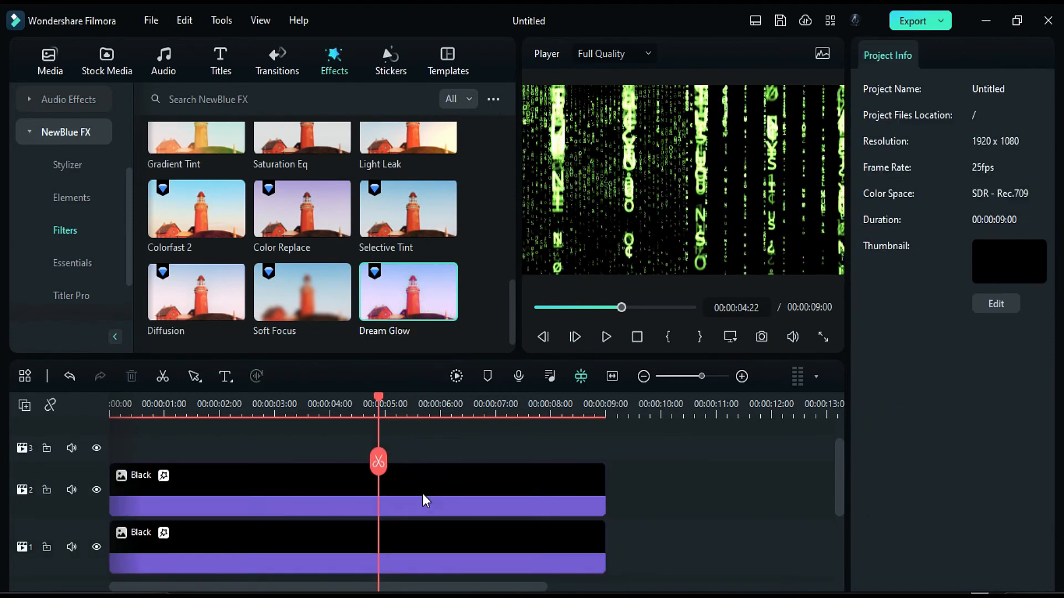
left_click_drag(1052, 216, 1050, 510)
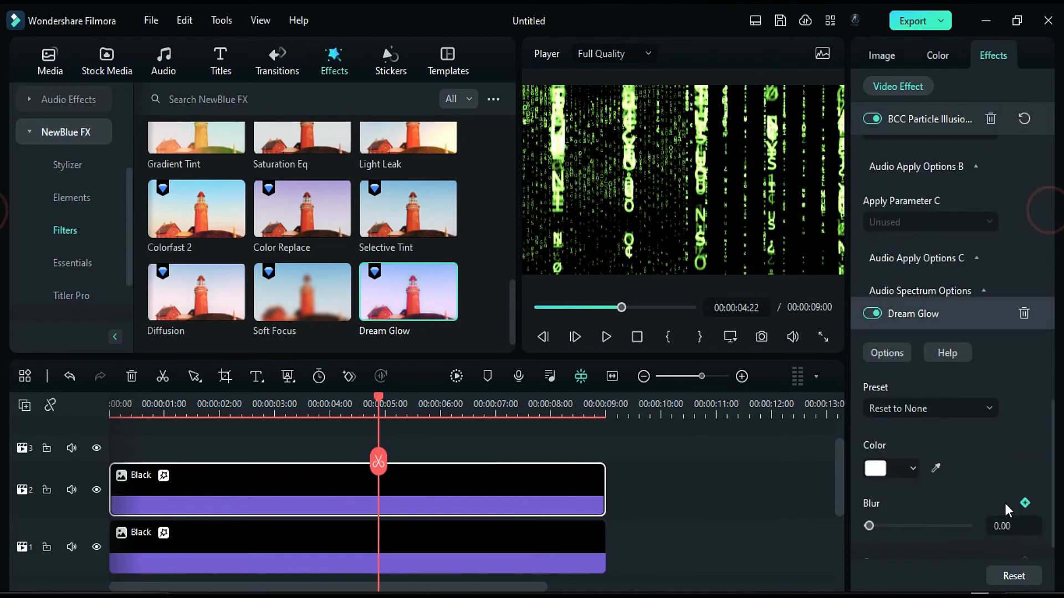
left_click(880, 467)
left_click(883, 547)
scroll(900, 536, "down", 1)
left_click_drag(869, 550, 907, 549)
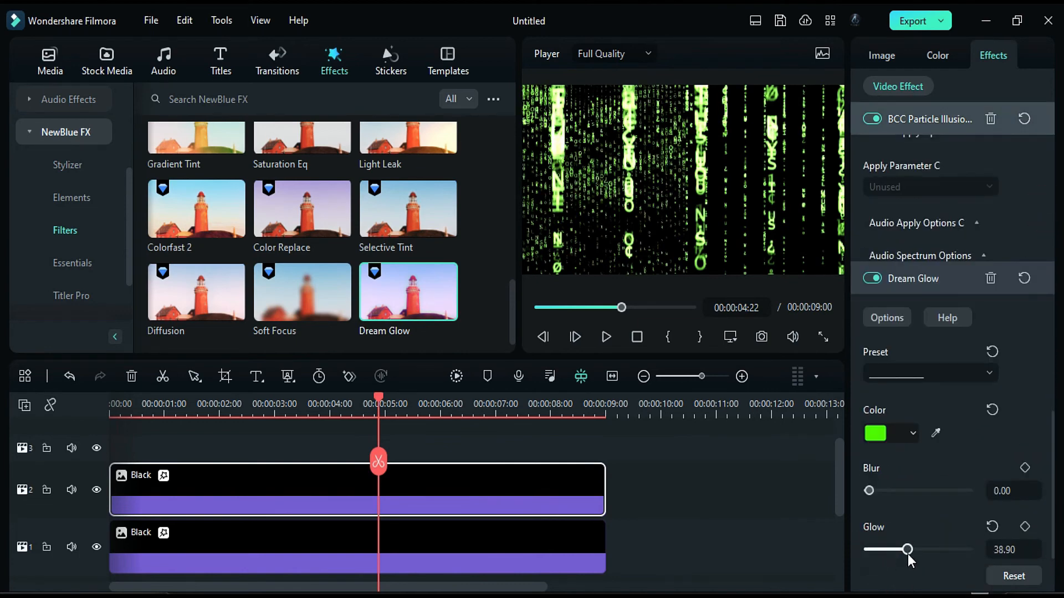
- Place the first effect from the Mine collection at the start of track 3 and extend it to 00:00:09:00
scroll(68, 98, "up", 5)
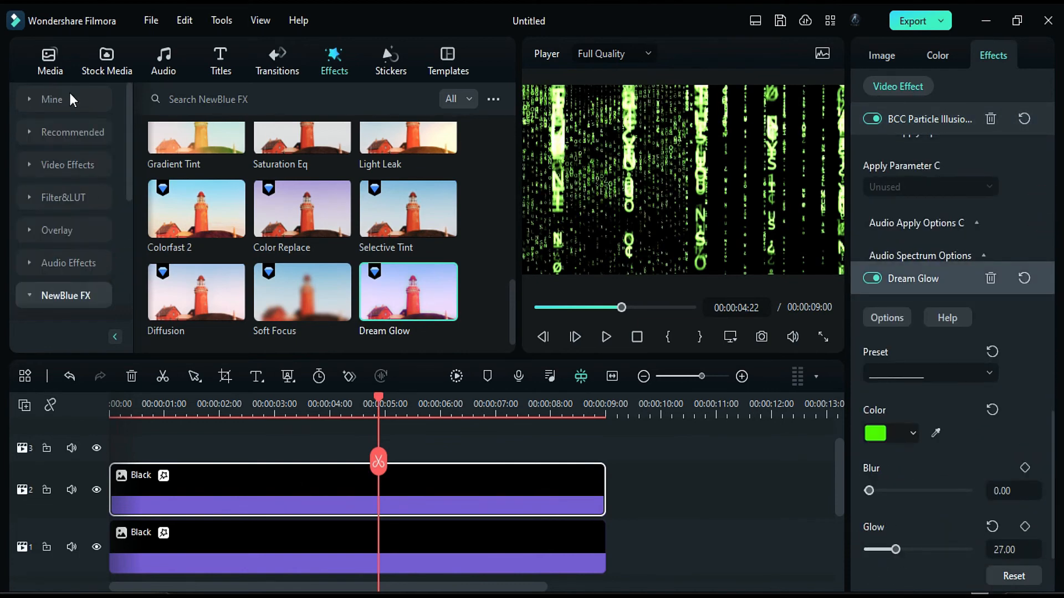
left_click(68, 99)
left_click_drag(205, 189, 119, 447)
left_click_drag(386, 448, 605, 448)
left_click(550, 496)
key("Return")
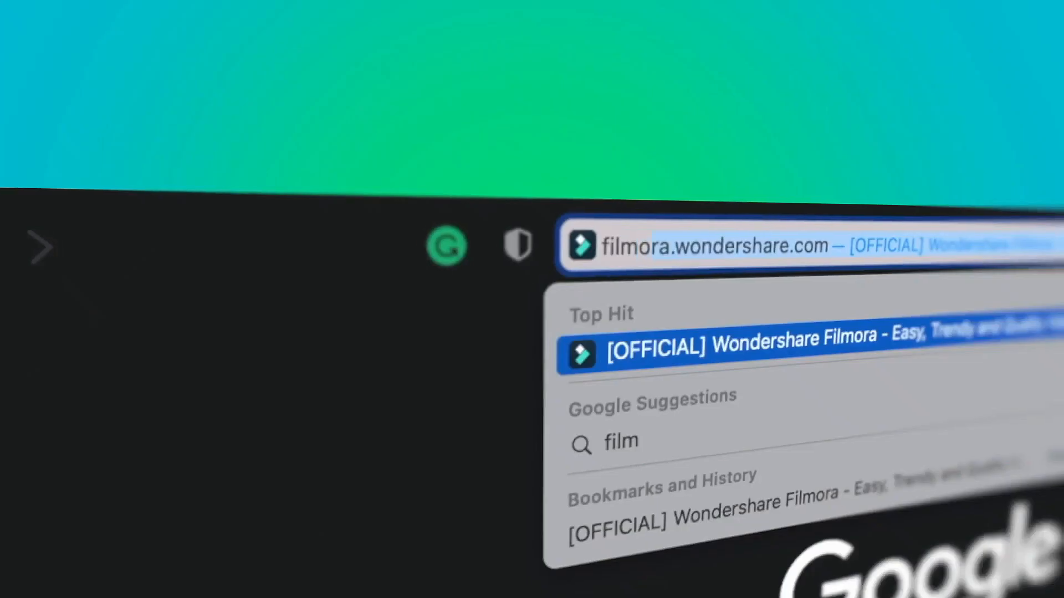
type("ershare.com")
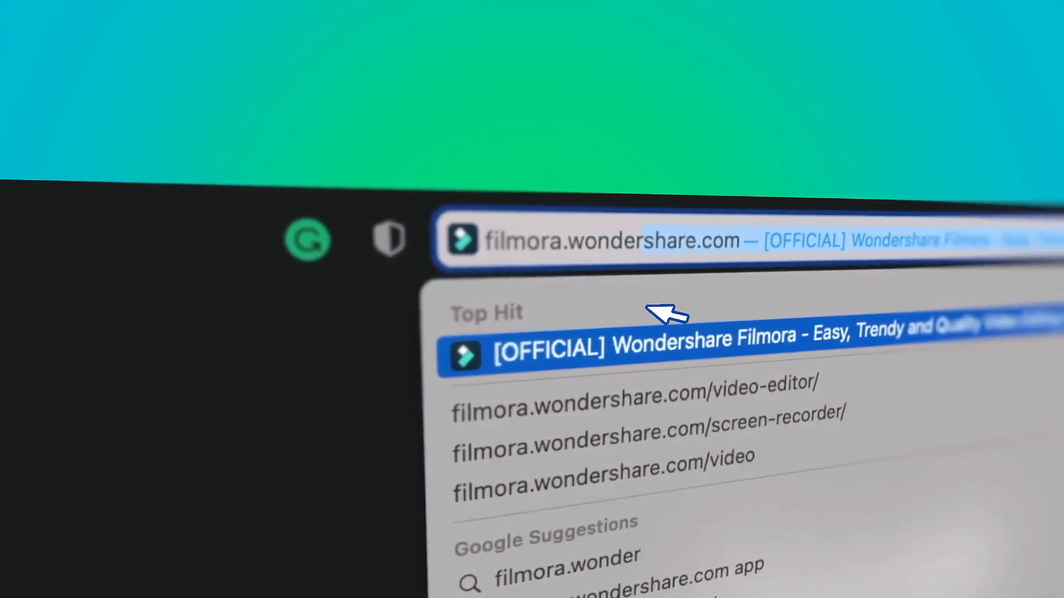